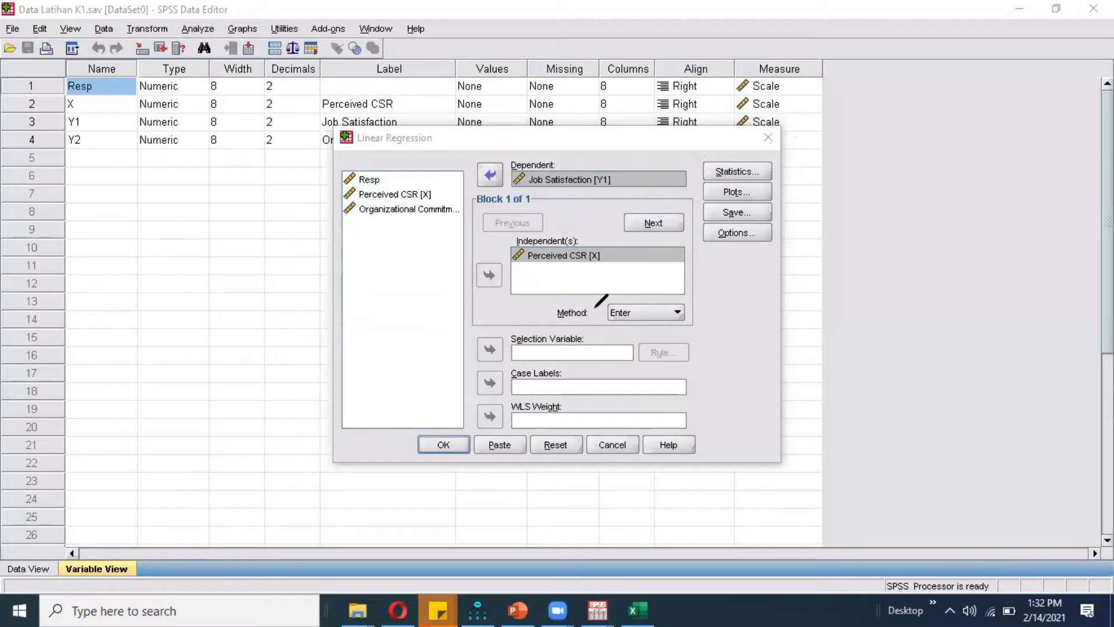
Step: Run the linear regression of Job Satisfaction [Y1] on Perceived CSR [X] and maximize the output window
{"action": "left_click", "coordinate": [443, 446]}
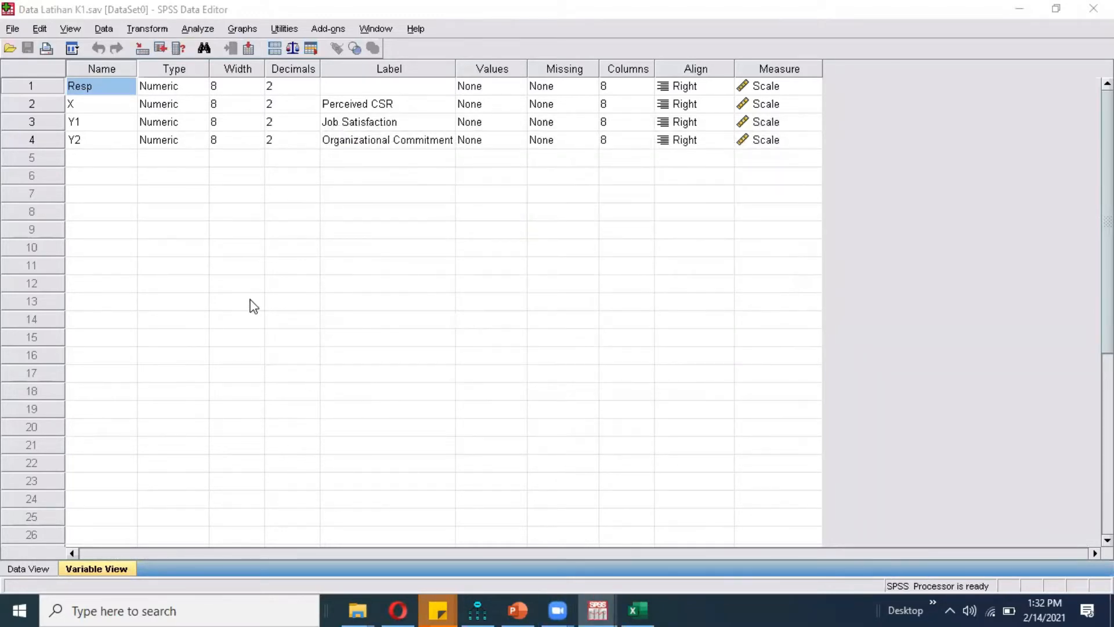
{"action": "mouse_move", "coordinate": [608, 598]}
{"action": "left_click", "coordinate": [659, 547]}
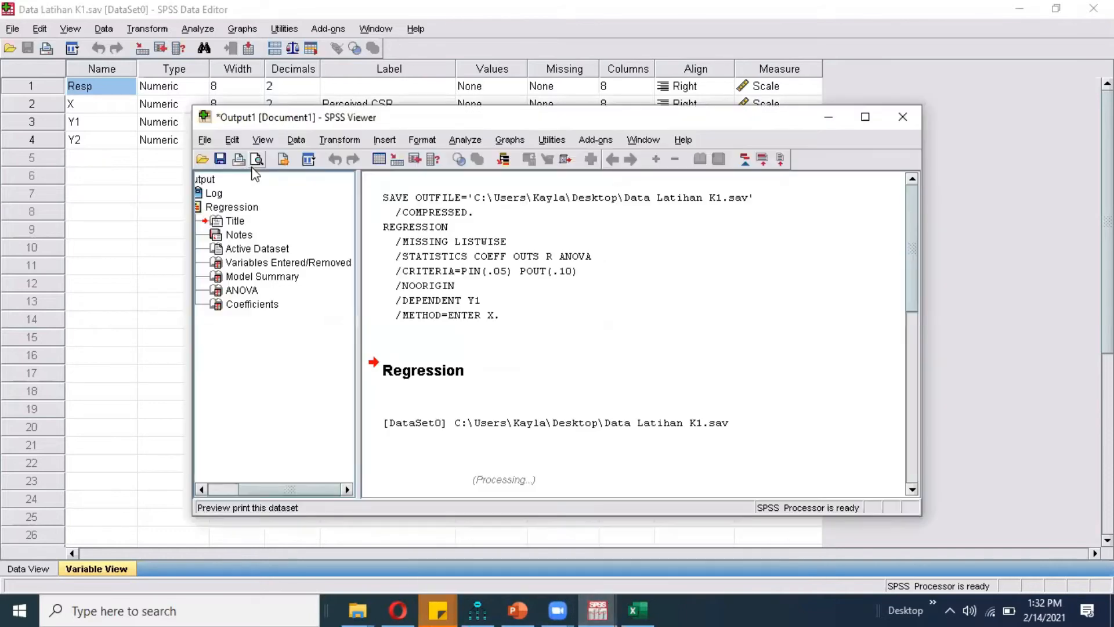
{"action": "left_click", "coordinate": [864, 118]}
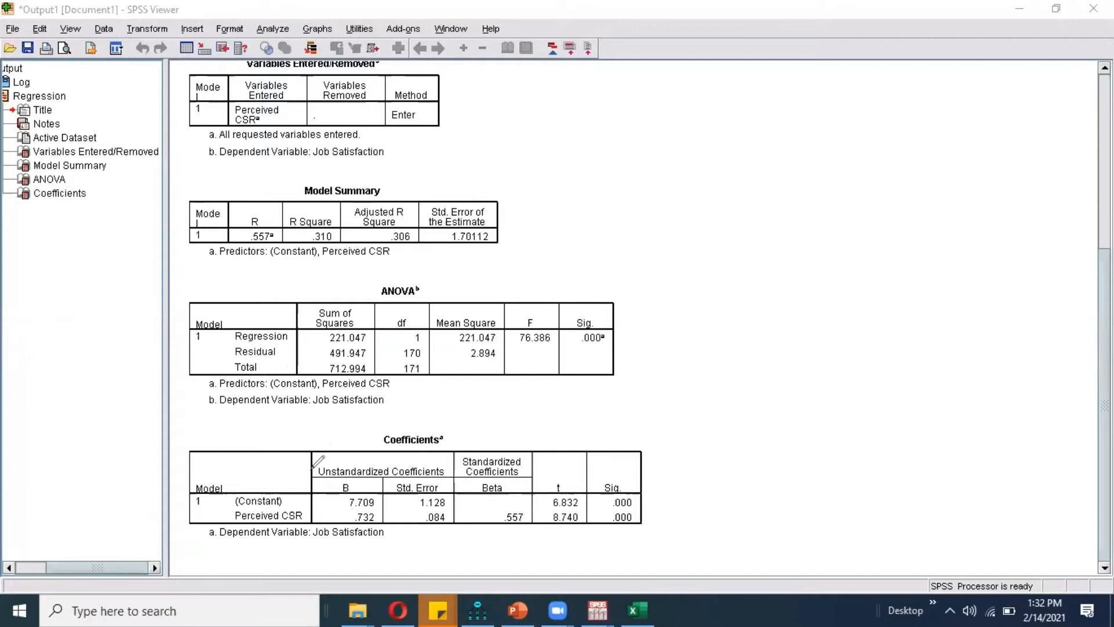
{"action": "mouse_move", "coordinate": [223, 513]}
{"action": "left_mouse_down"}
{"action": "mouse_move", "coordinate": [231, 523]}
{"action": "mouse_move", "coordinate": [280, 511]}
{"action": "mouse_move", "coordinate": [382, 519]}
{"action": "left_mouse_up"}
{"action": "mouse_move", "coordinate": [465, 509]}
{"action": "left_mouse_down"}
{"action": "mouse_move", "coordinate": [523, 505]}
{"action": "mouse_move", "coordinate": [531, 525]}
{"action": "mouse_move", "coordinate": [441, 518]}
{"action": "mouse_move", "coordinate": [263, 534]}
{"action": "left_mouse_up"}
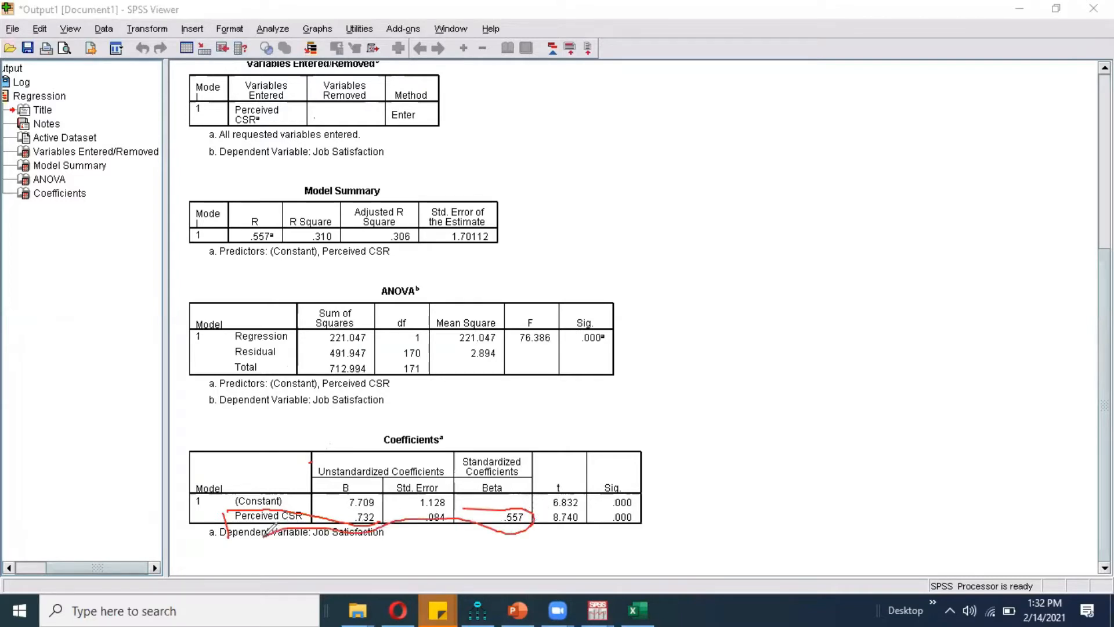
{"action": "key", "text": "ctrl+z"}
{"action": "key", "text": "ctrl+z"}
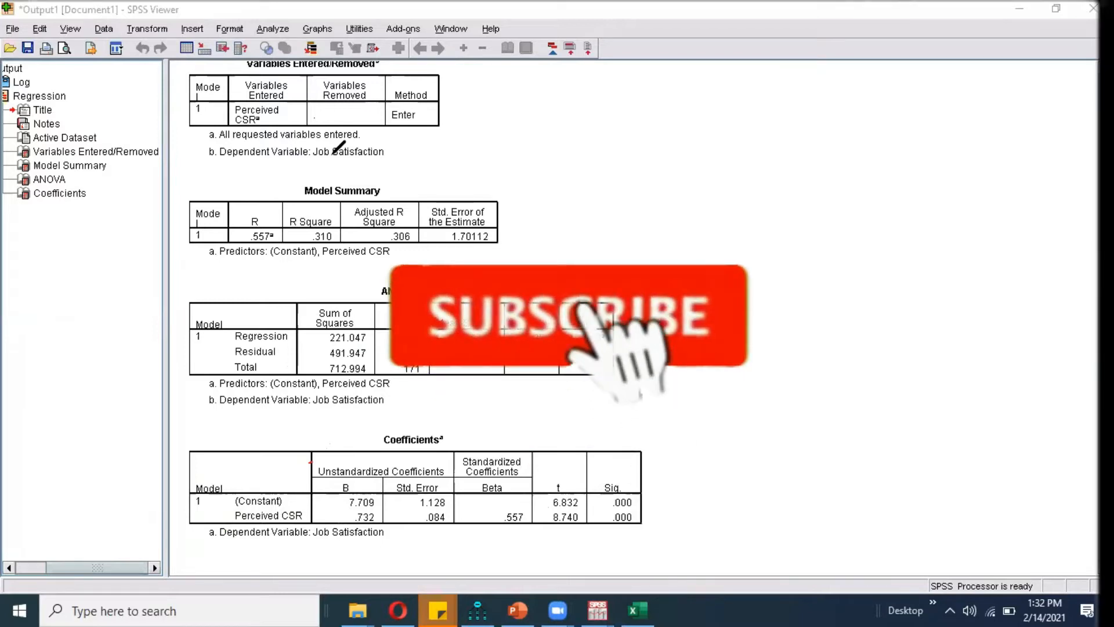
Step: Draw annotation rectangles around the Perceived CSR row and the Beta column of the Coefficients table
{"action": "left_click_drag", "start_coordinate": [213, 503], "coordinate": [539, 525]}
{"action": "left_click_drag", "start_coordinate": [455, 443], "coordinate": [536, 537]}
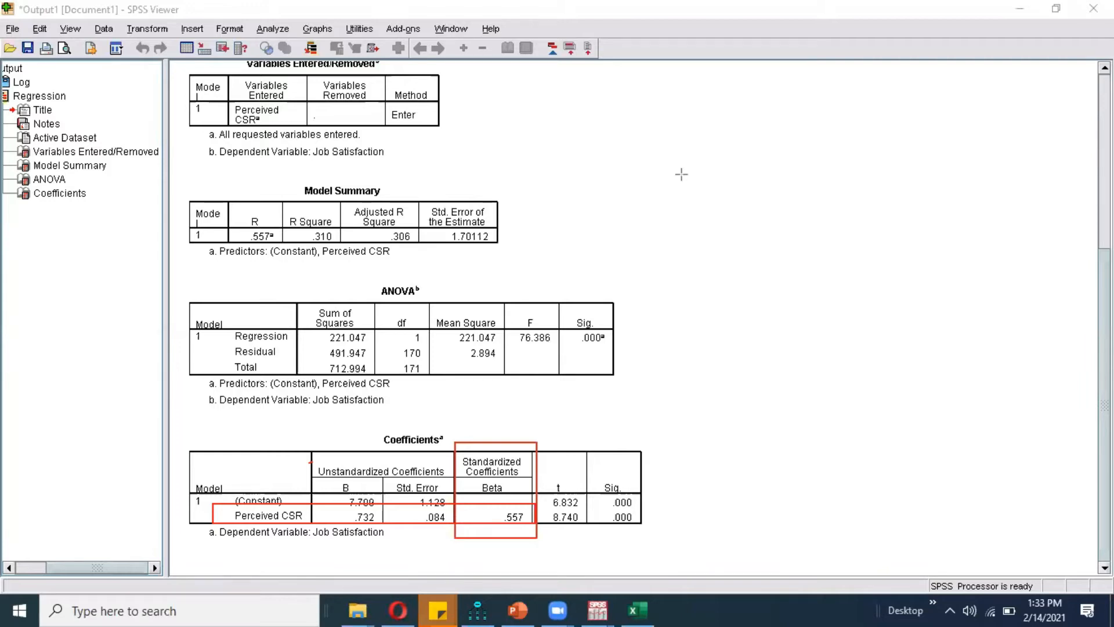
Step: Add a text annotation beside the Coefficients table reading "Persamaan pertama:" with "y1 = p1X + e1" on the line below
{"action": "left_click", "coordinate": [658, 497]}
{"action": "type", "text": "Pe"}
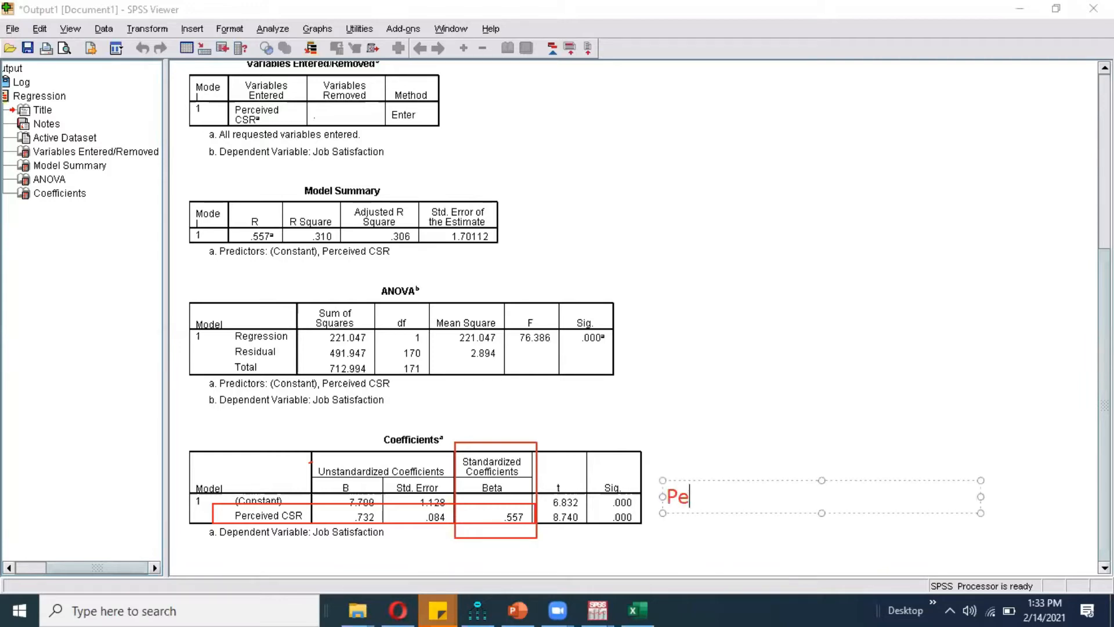
{"action": "type", "text": "rsamaan pe"}
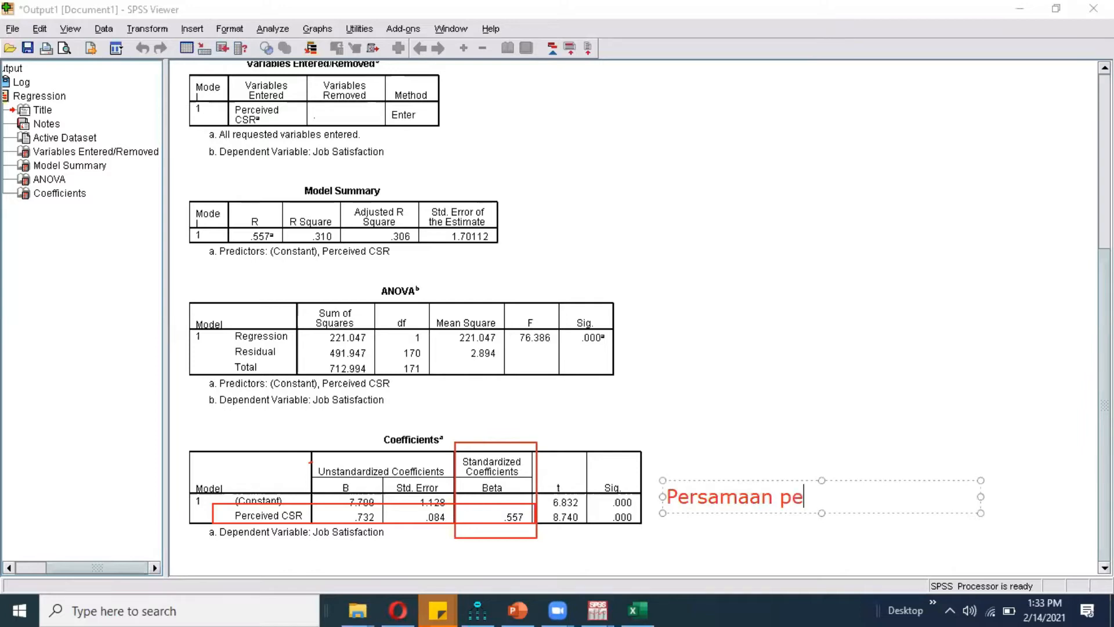
{"action": "type", "text": "rtama:"}
{"action": "key", "text": "Return"}
{"action": "type", "text": "y1 = p1X _"}
{"action": "key", "text": "BackSpace"}
{"action": "type", "text": "+ e1"}
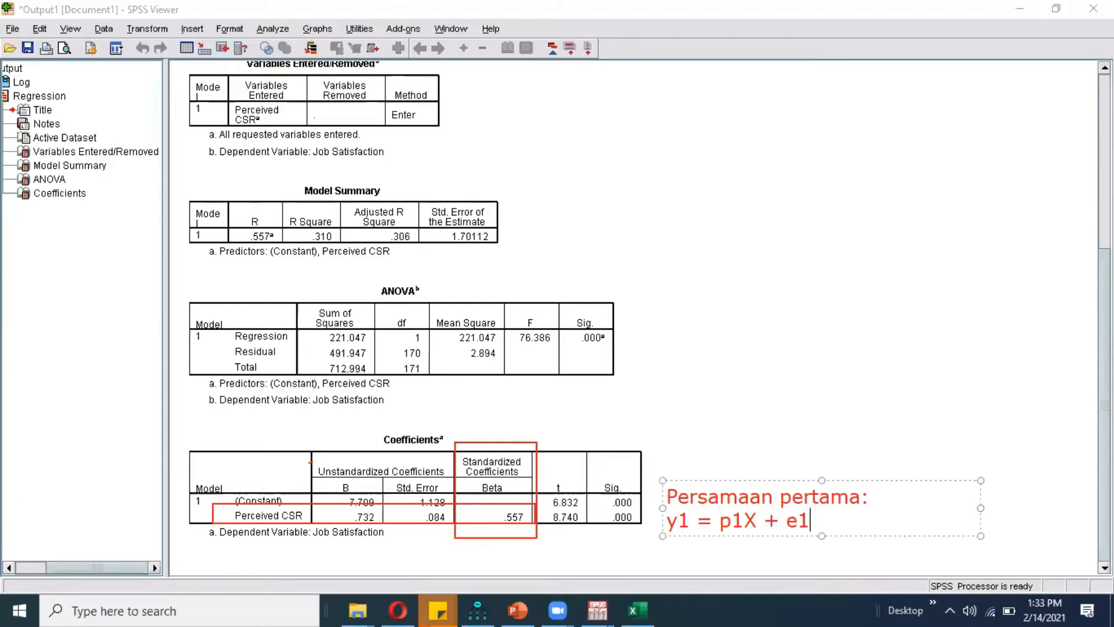
Step: Add the line "Y1 = 0,557X + e1" to the text annotation and move it up beside the ANOVA table
{"action": "key", "text": "Return"}
{"action": "type", "text": "Y1 ="}
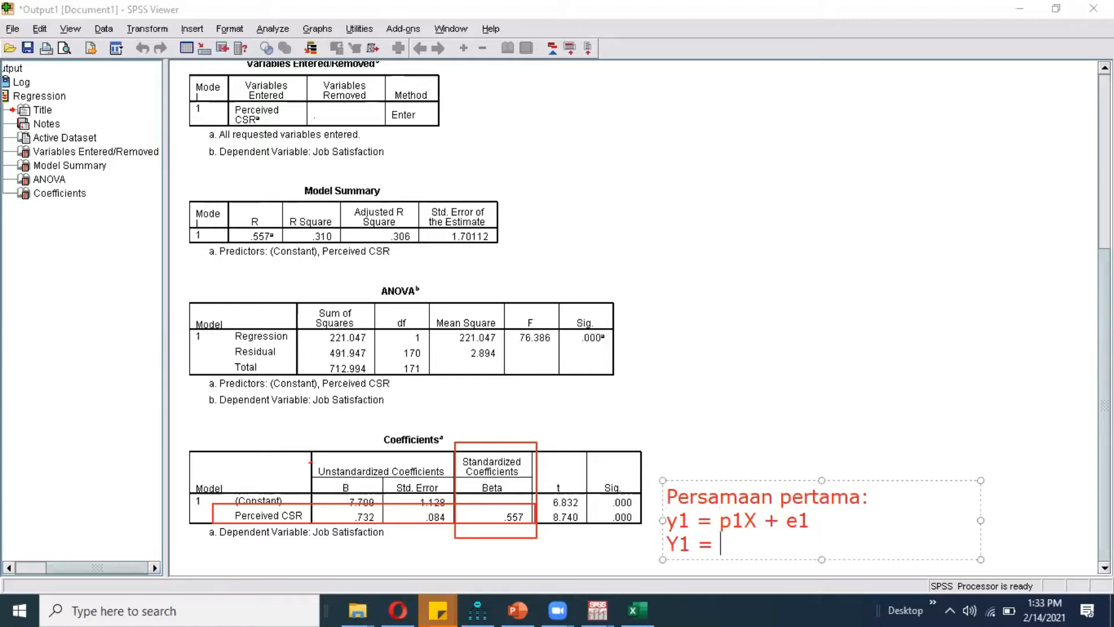
{"action": "type", "text": " 0,55"}
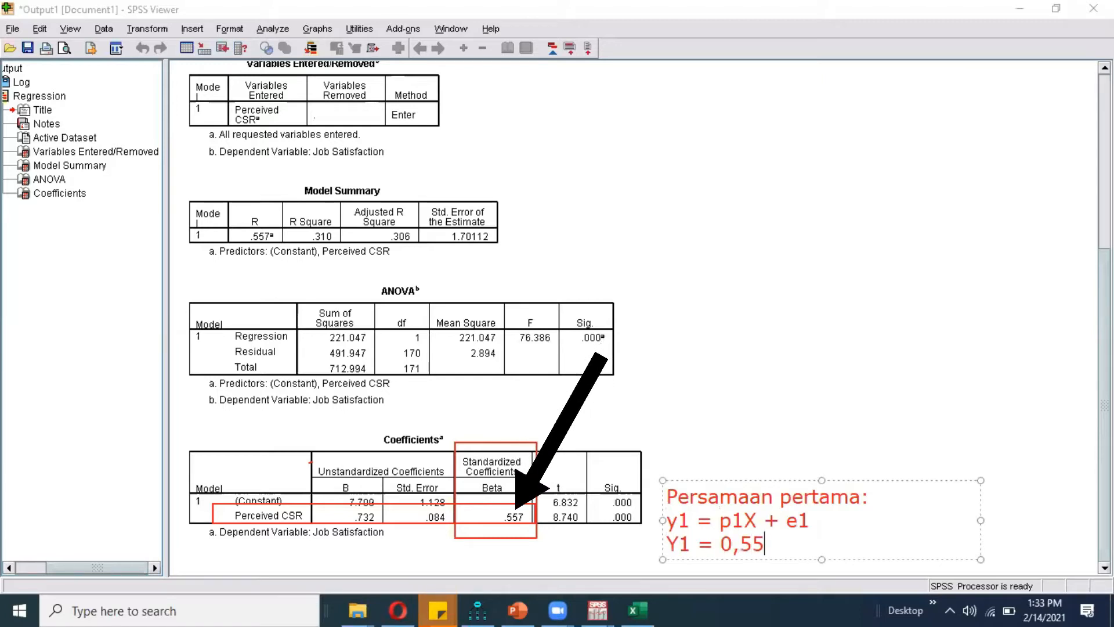
{"action": "type", "text": "7X "}
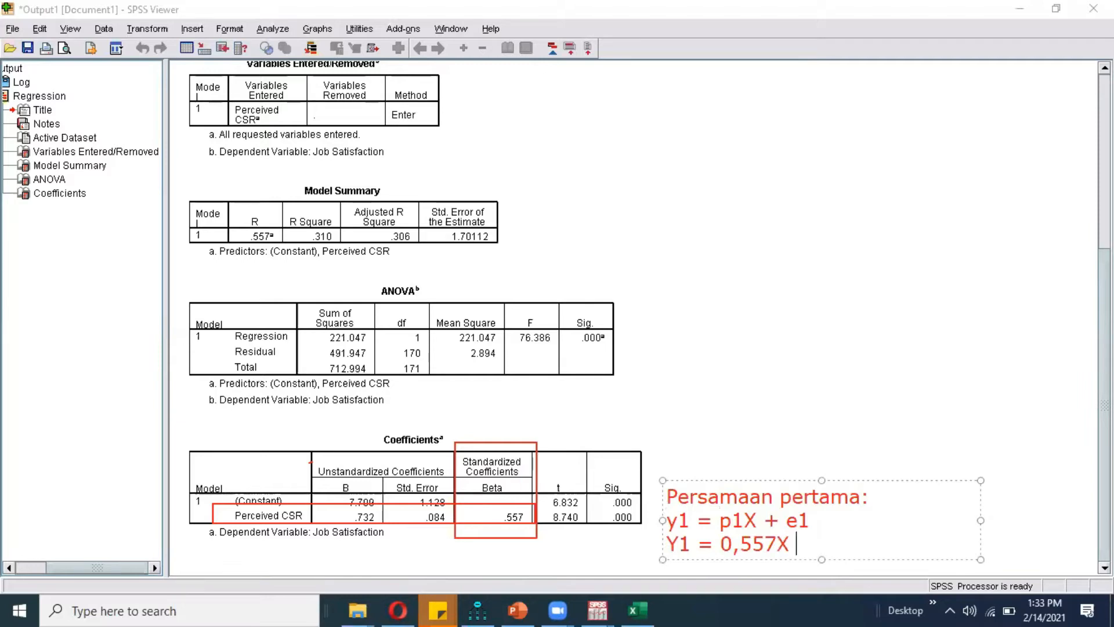
{"action": "type", "text": "+ e1"}
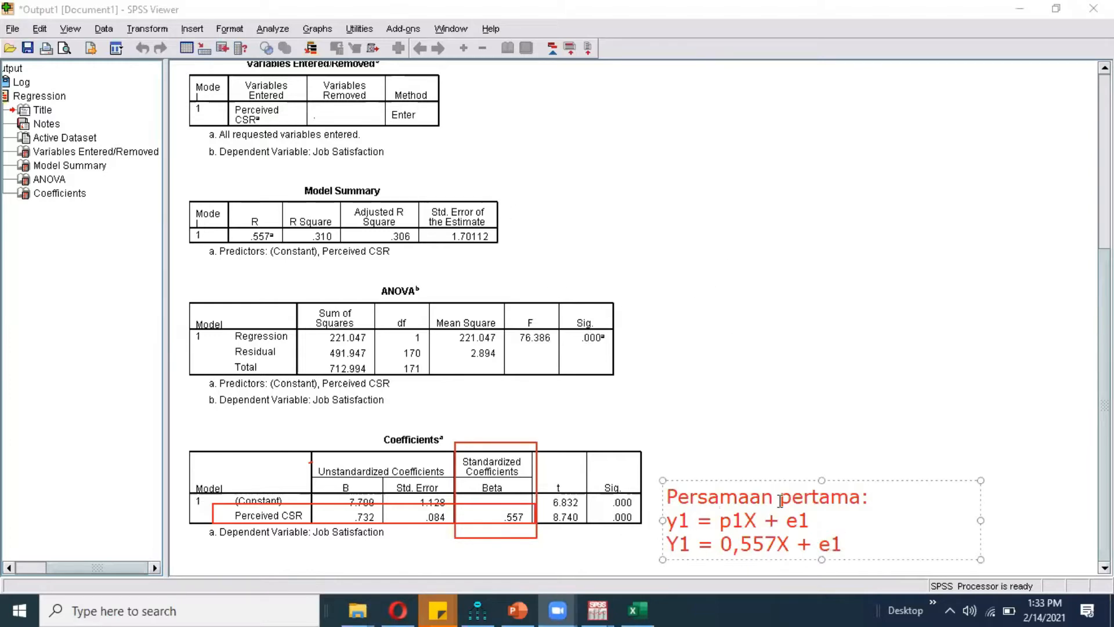
{"action": "left_click_drag", "start_coordinate": [760, 487], "coordinate": [741, 371]}
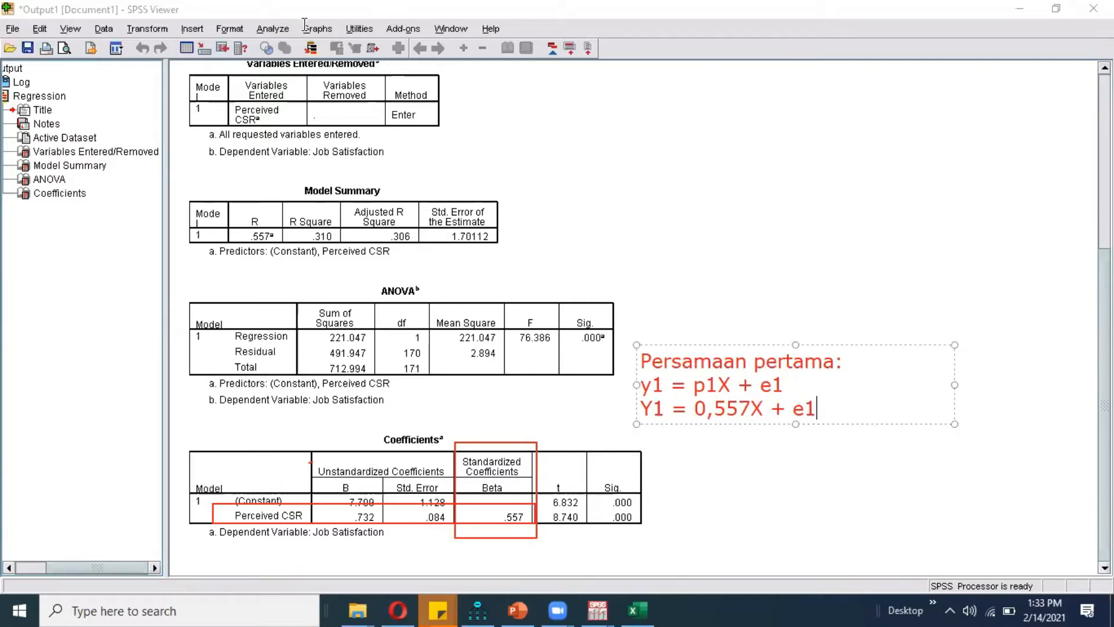
Step: Clear the annotations, and in a new linear regression move Job Satisfaction [Y1] from the dependent to the independent variables
{"action": "left_click", "coordinate": [331, 36]}
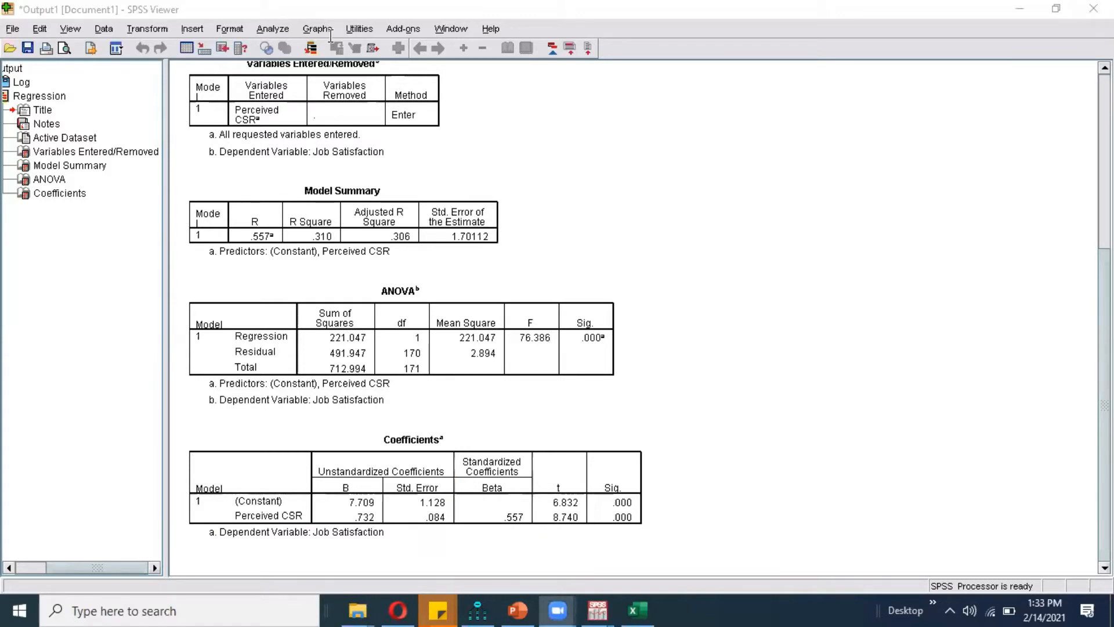
{"action": "left_click", "coordinate": [276, 33]}
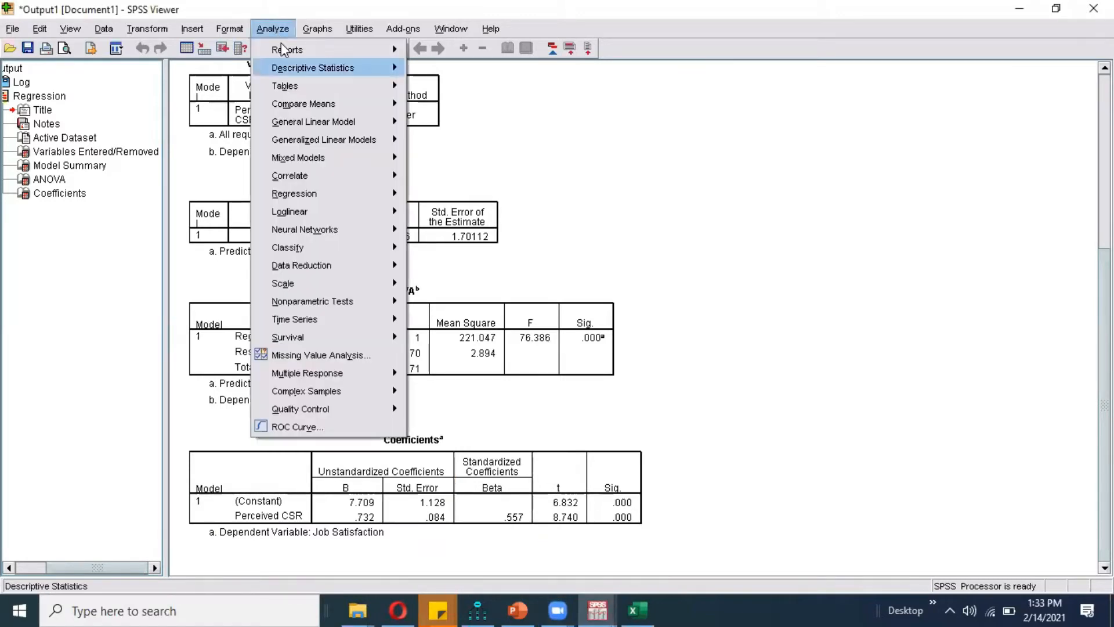
{"action": "mouse_move", "coordinate": [367, 192]}
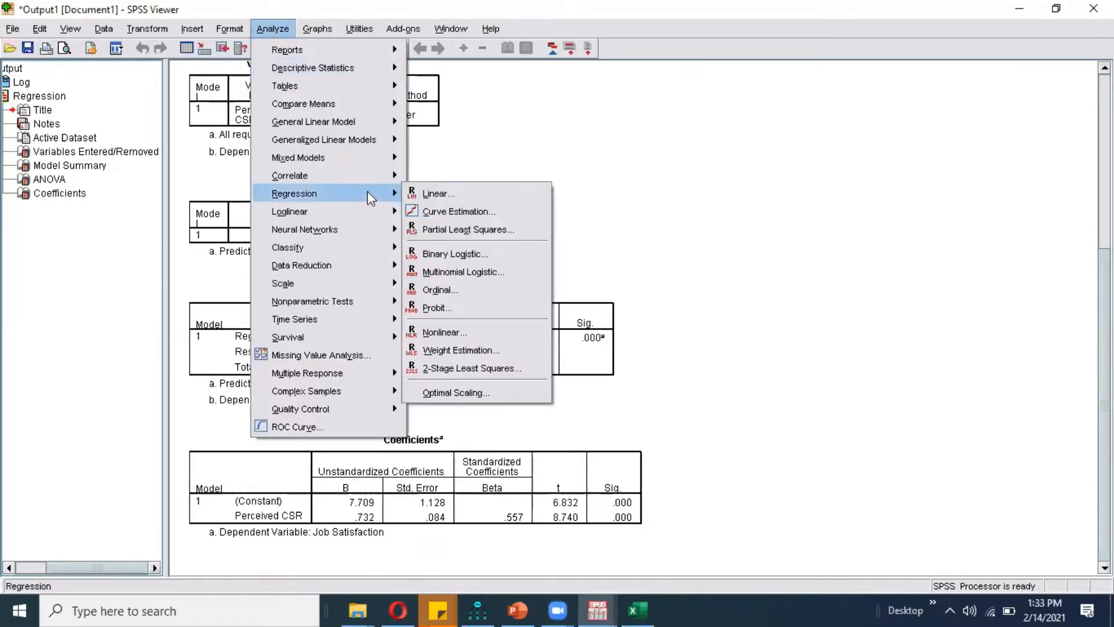
{"action": "left_click", "coordinate": [451, 193]}
{"action": "left_click", "coordinate": [578, 180]}
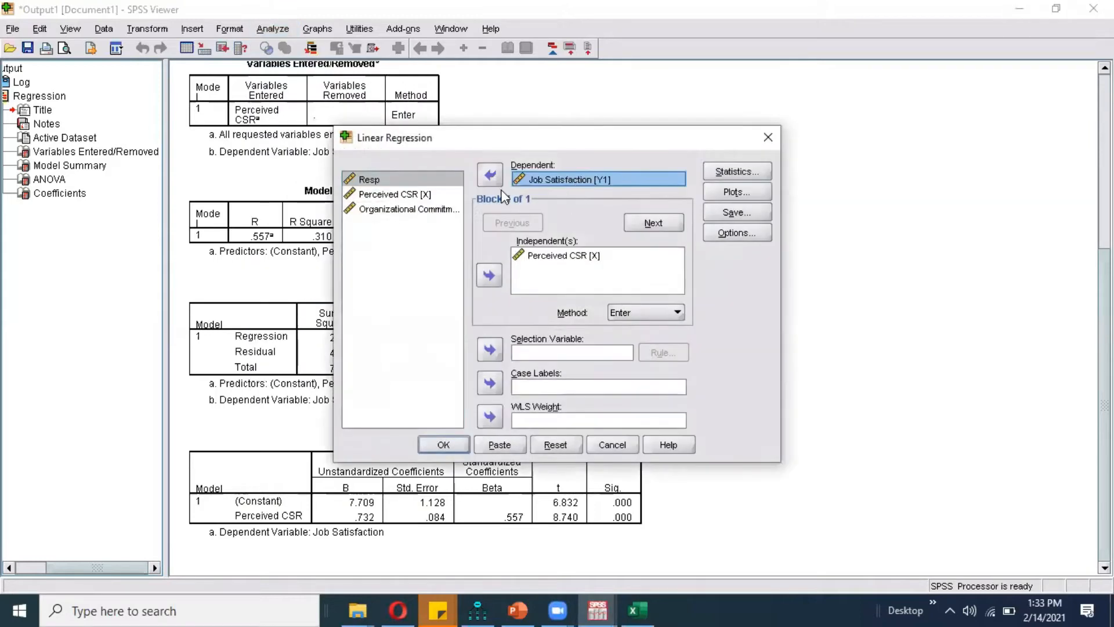
{"action": "left_click", "coordinate": [490, 175]}
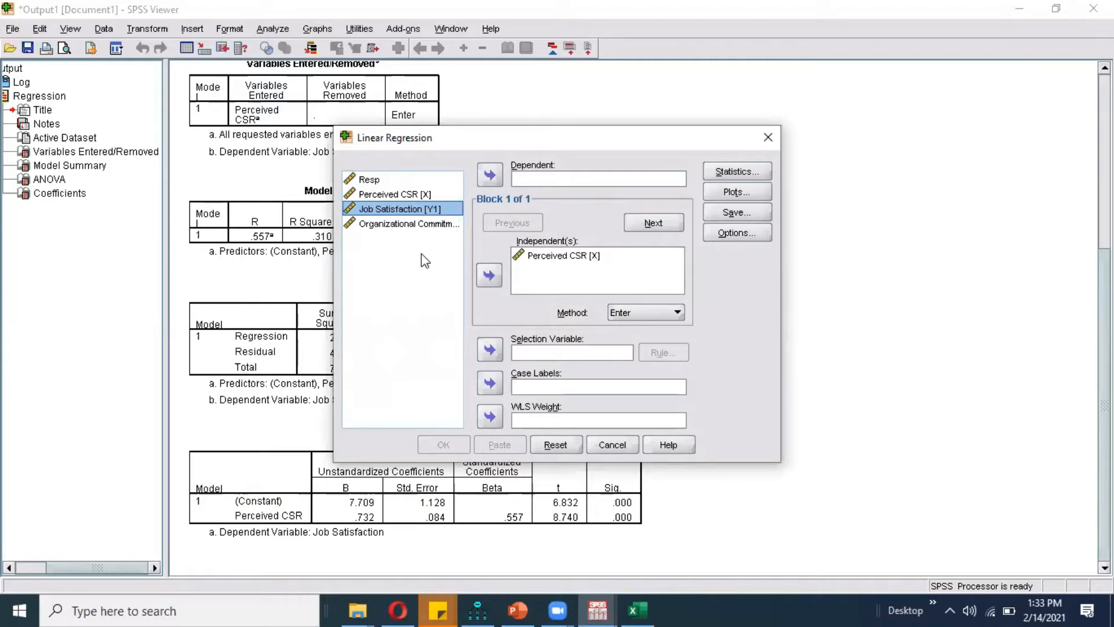
{"action": "left_click", "coordinate": [490, 275]}
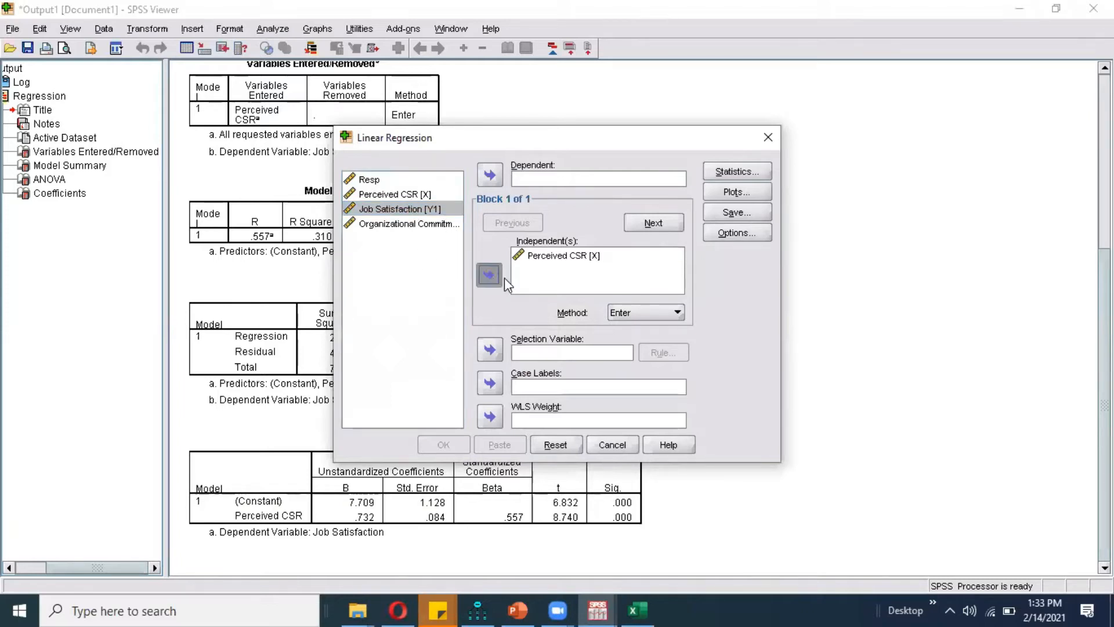
Step: Set Organizational Commitment [Y2] as the dependent variable and run the regression
{"action": "left_click", "coordinate": [392, 227]}
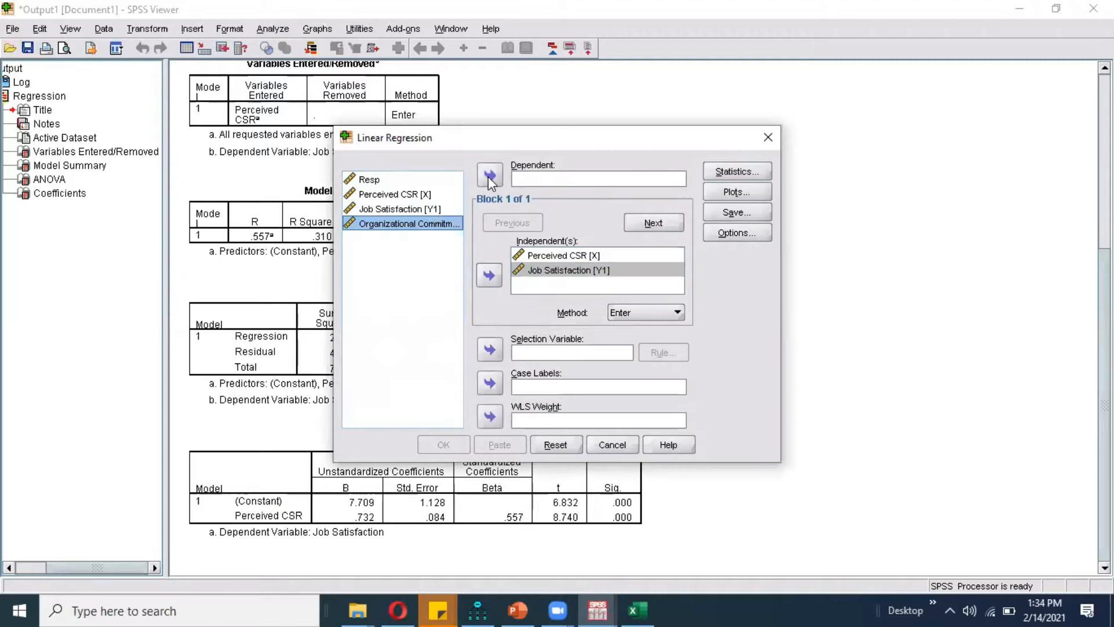
{"action": "left_click", "coordinate": [488, 176]}
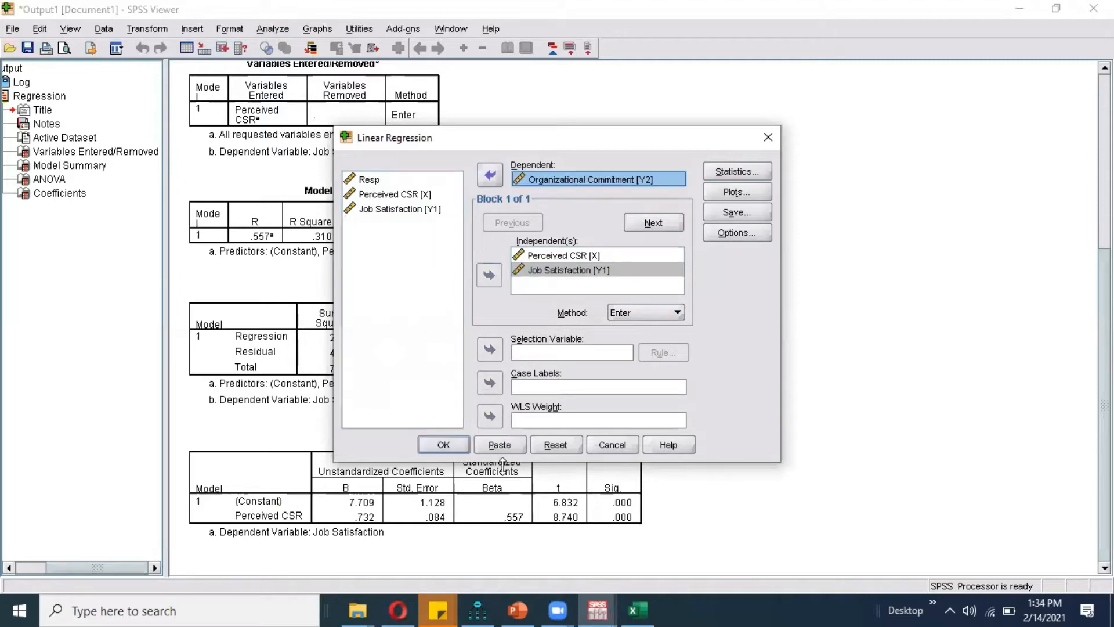
{"action": "left_click", "coordinate": [444, 445]}
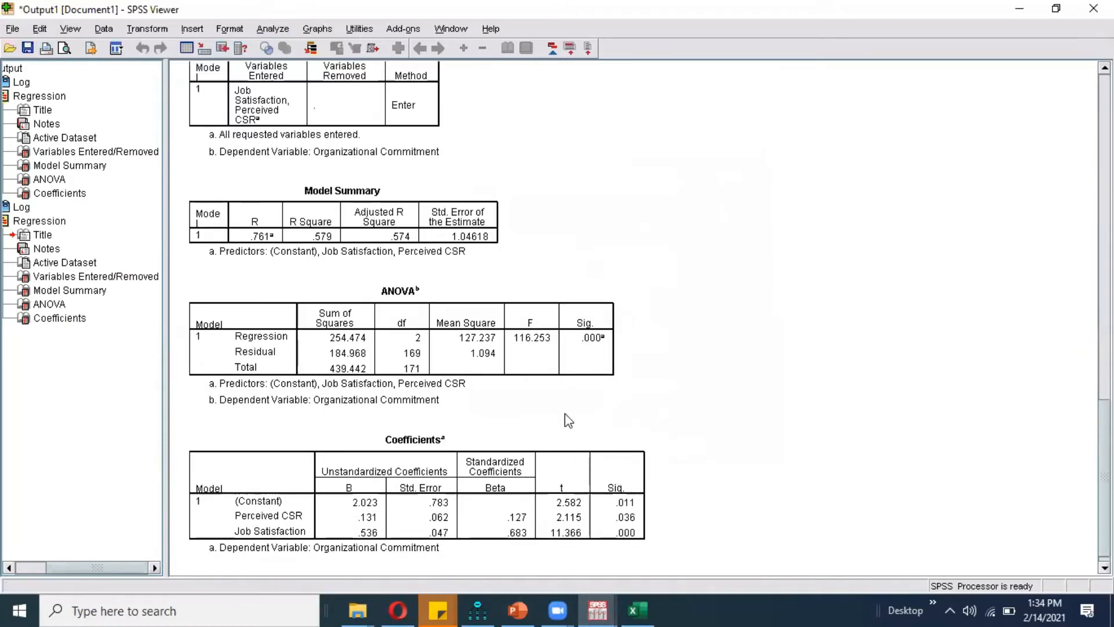
Step: Circle the Beta values of Perceived CSR and Job Satisfaction freehand in the new Coefficients table
{"action": "left_click", "coordinate": [564, 359]}
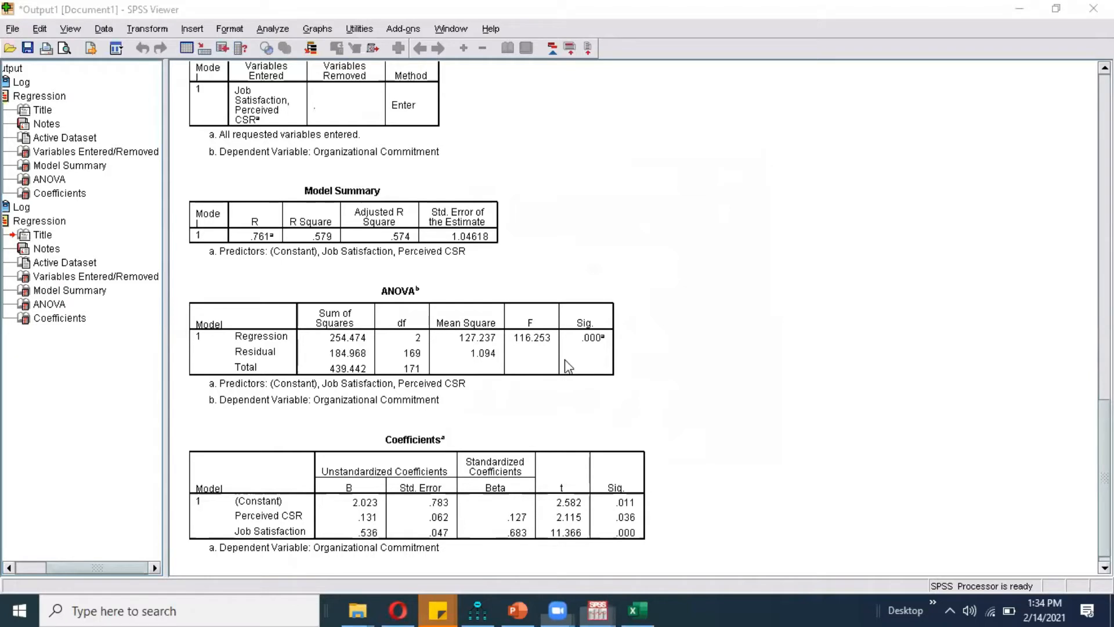
{"action": "mouse_move", "coordinate": [536, 509]}
{"action": "left_mouse_down"}
{"action": "mouse_move", "coordinate": [490, 500]}
{"action": "mouse_move", "coordinate": [495, 550]}
{"action": "left_mouse_up"}
{"action": "mouse_move", "coordinate": [538, 511]}
{"action": "left_mouse_down"}
{"action": "mouse_move", "coordinate": [512, 554]}
{"action": "mouse_move", "coordinate": [496, 548]}
{"action": "left_mouse_up"}
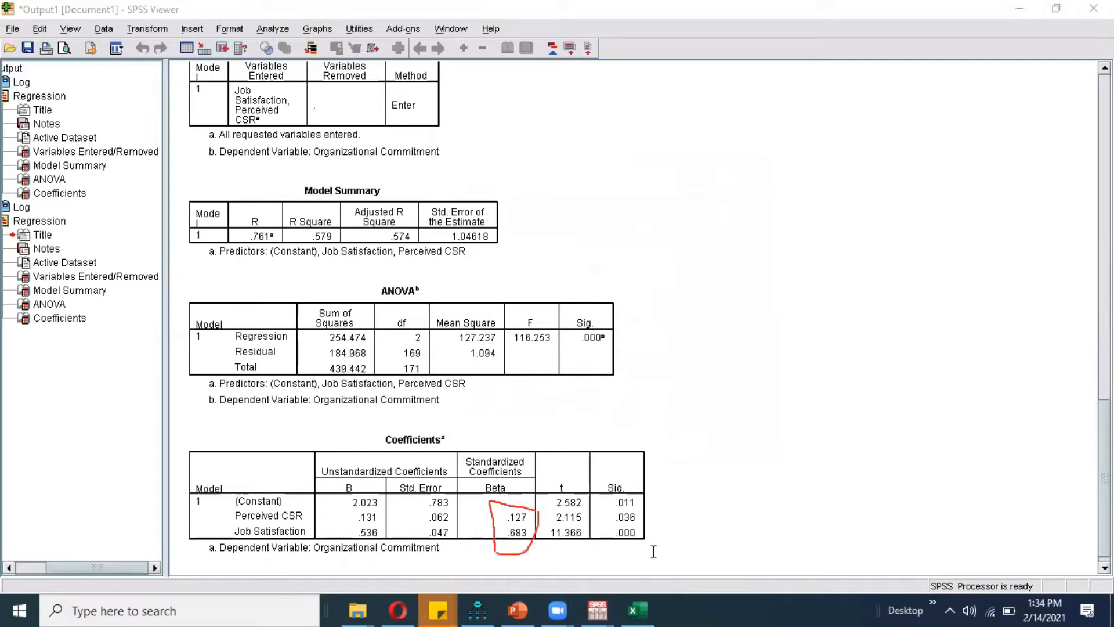
Step: Add a text annotation beside the Coefficients table reading "Y2 = p2X + p3Y1 + e2"
{"action": "left_click", "coordinate": [673, 452]}
{"action": "type", "text": "Y"}
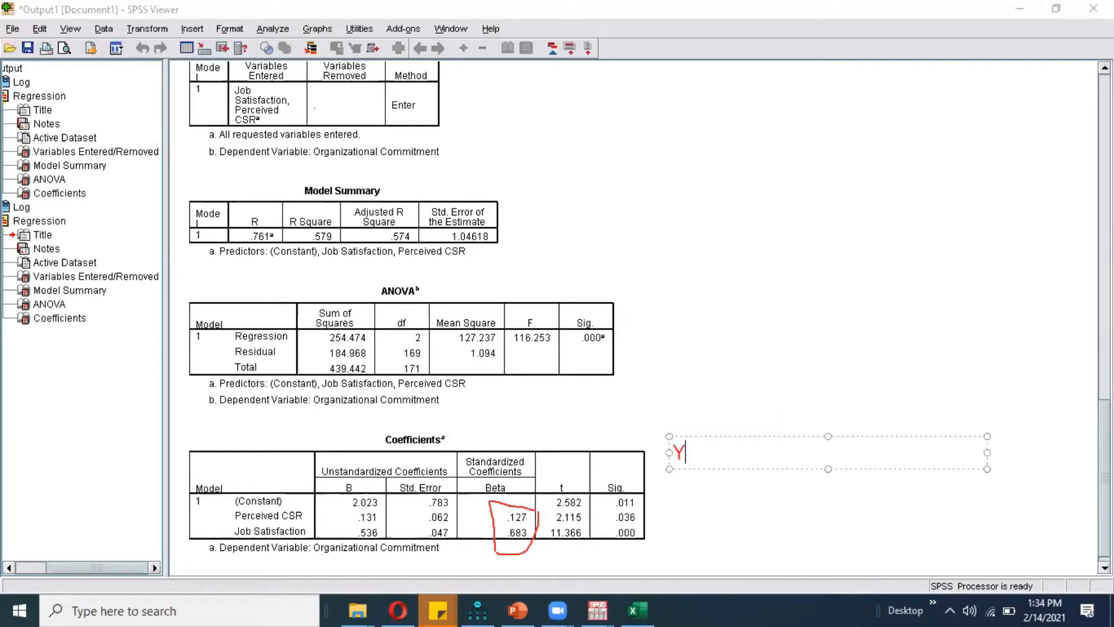
{"action": "type", "text": "2 = p2X"}
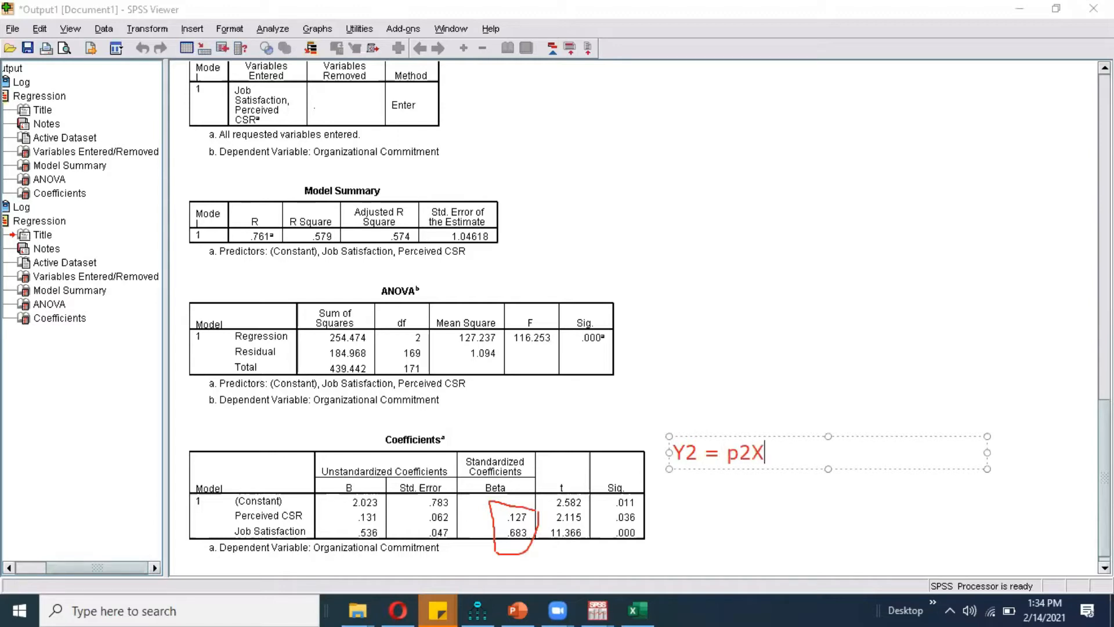
{"action": "type", "text": " + p3Y1 "}
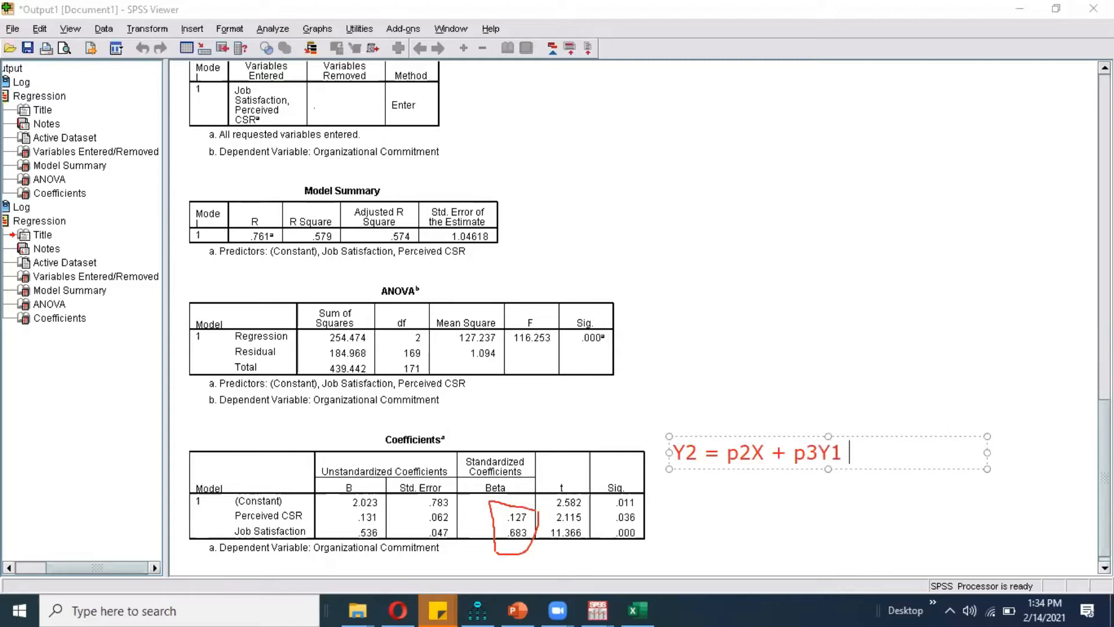
{"action": "type", "text": "+ e2"}
Step: Add a second line to the Y2 annotation reading "Y2 = 0,127X + 0,683Y1 + e2"
{"action": "key", "text": "Return"}
{"action": "type", "text": "Y2 +"}
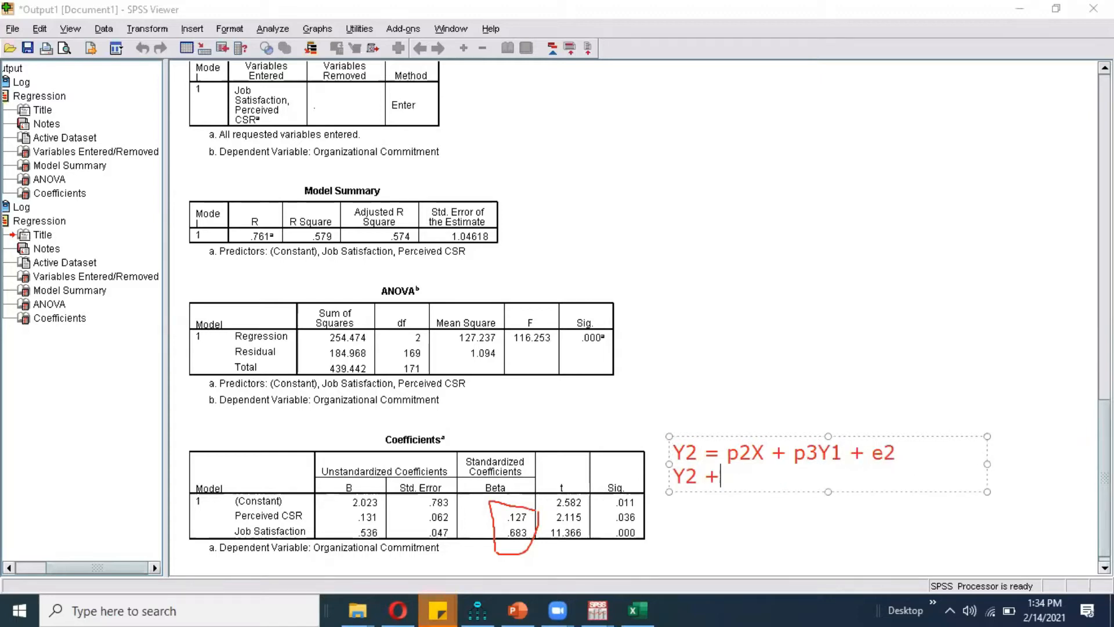
{"action": "type", "text": "+"}
{"action": "type", "text": "="}
{"action": "type", "text": "0,124"}
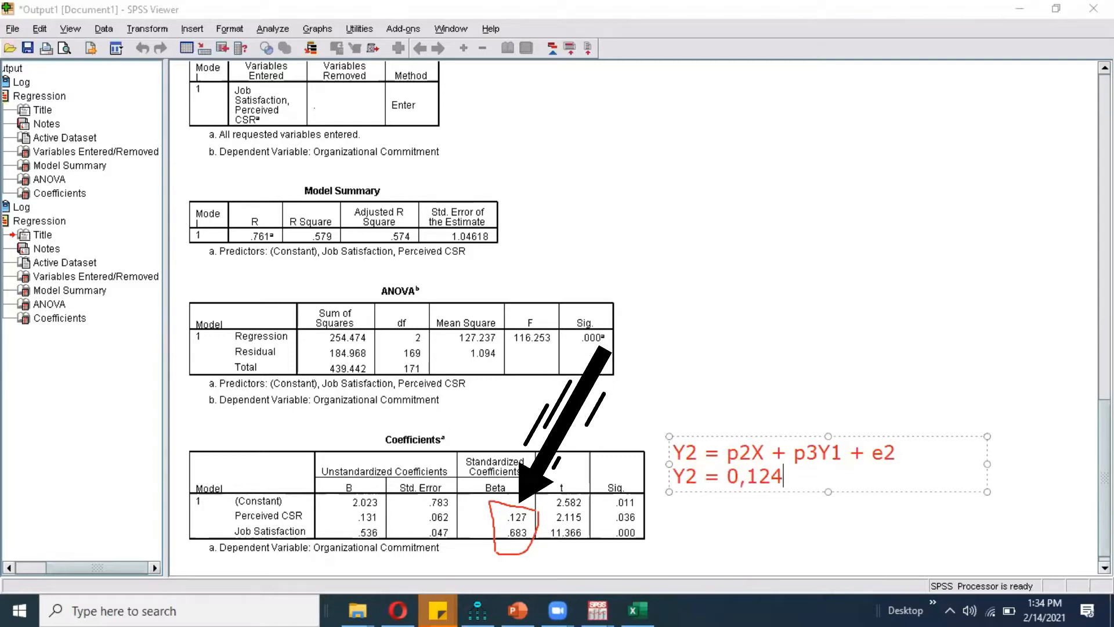
{"action": "key", "text": "BackSpace"}
{"action": "type", "text": "7X + 0,6"}
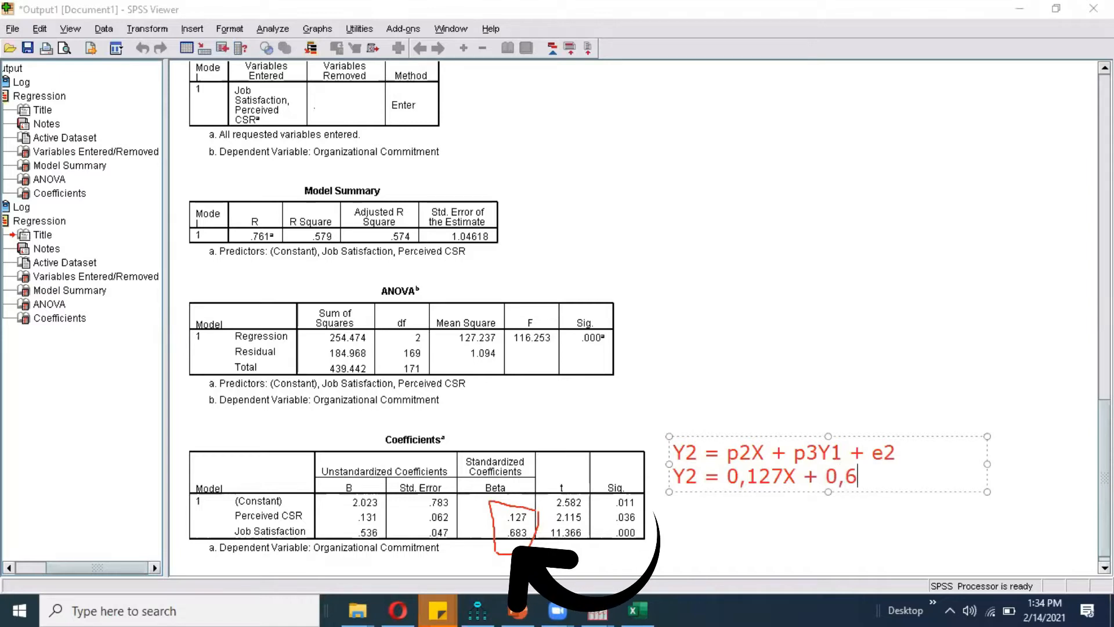
{"action": "type", "text": "83Y1 + e2"}
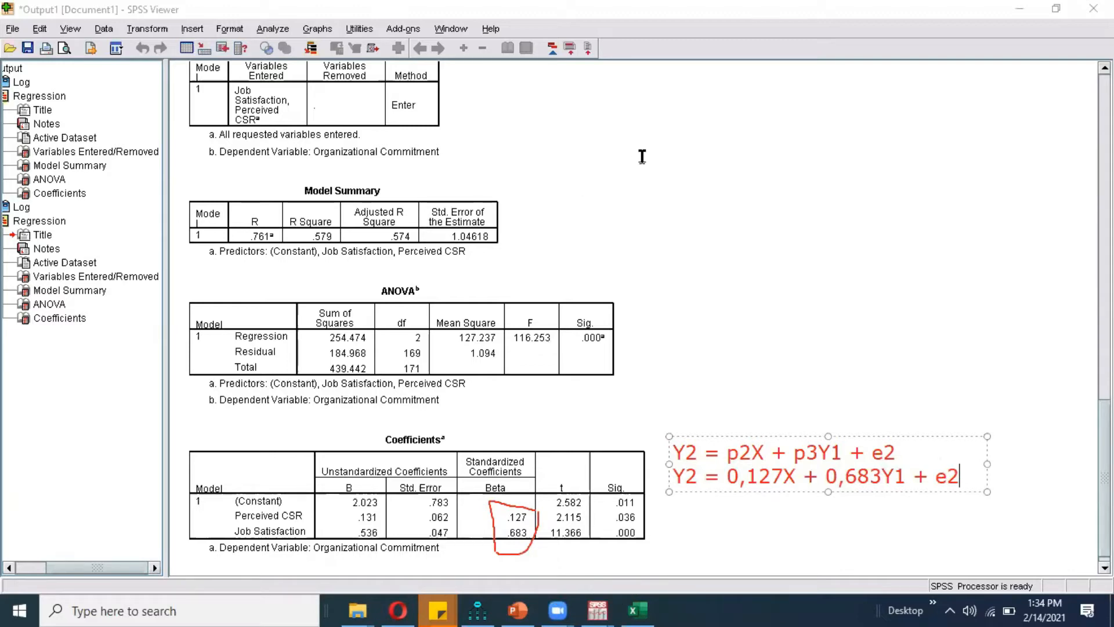
{"action": "left_click", "coordinate": [777, 163]}
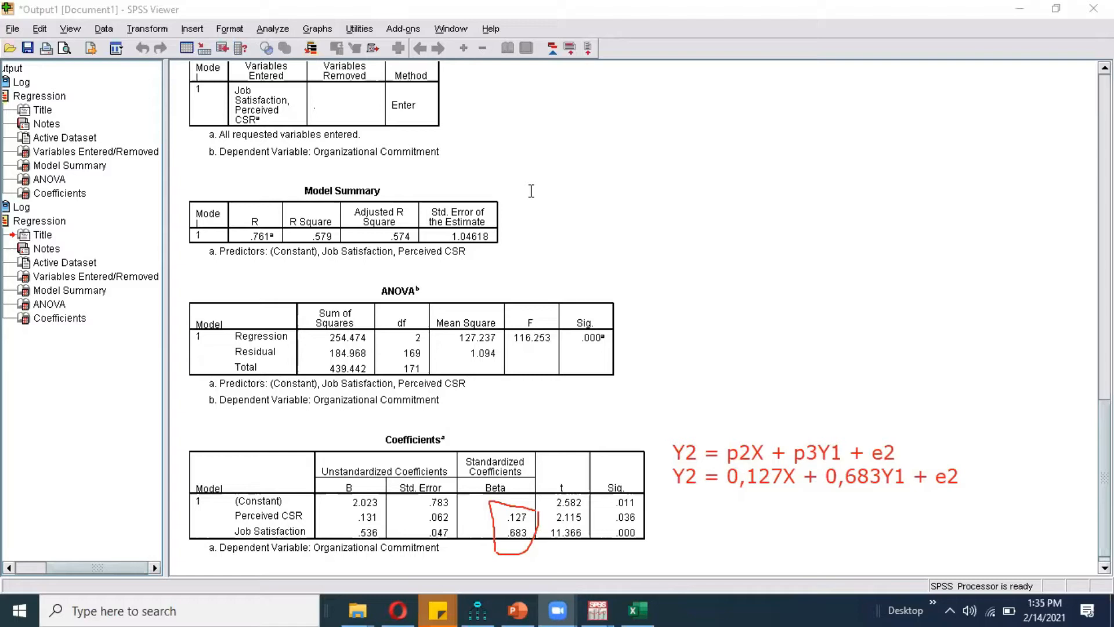
Step: Circle the dependent variable Organizational Commitment and the 0,127X term, and mark the Perceived CSR row with an arrow
{"action": "mouse_move", "coordinate": [323, 559]}
{"action": "left_mouse_down"}
{"action": "mouse_move", "coordinate": [432, 567]}
{"action": "mouse_move", "coordinate": [444, 533]}
{"action": "mouse_move", "coordinate": [332, 529]}
{"action": "mouse_move", "coordinate": [309, 549]}
{"action": "mouse_move", "coordinate": [325, 558]}
{"action": "left_mouse_up"}
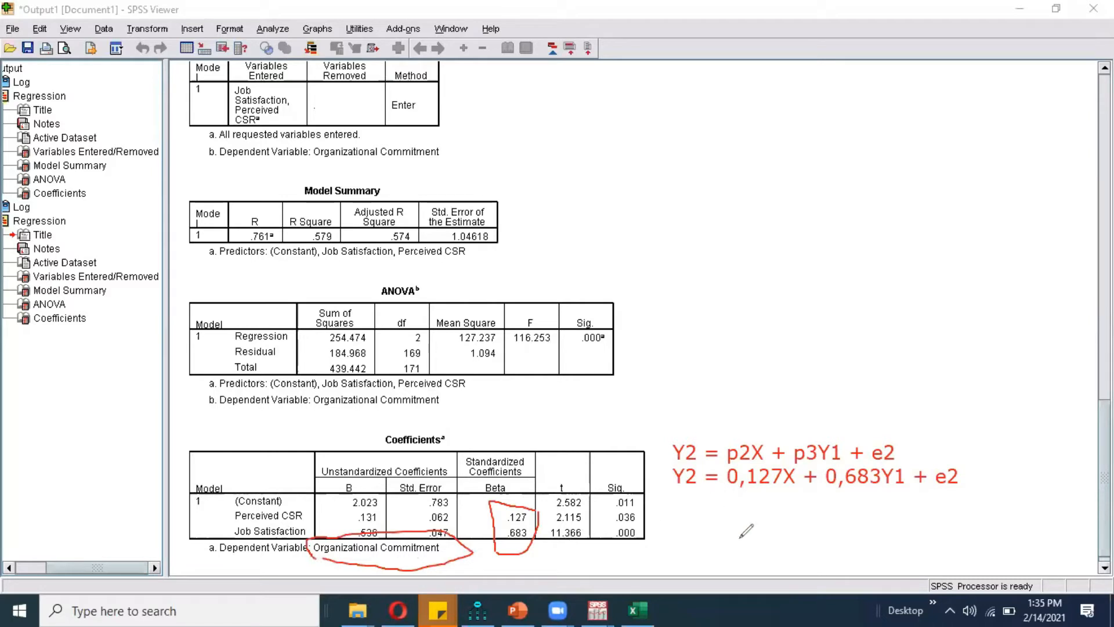
{"action": "mouse_move", "coordinate": [715, 498]}
{"action": "left_mouse_down"}
{"action": "mouse_move", "coordinate": [780, 492]}
{"action": "mouse_move", "coordinate": [804, 473]}
{"action": "mouse_move", "coordinate": [724, 456]}
{"action": "mouse_move", "coordinate": [718, 493]}
{"action": "left_mouse_up"}
{"action": "left_click_drag", "start_coordinate": [311, 520], "coordinate": [327, 509]}
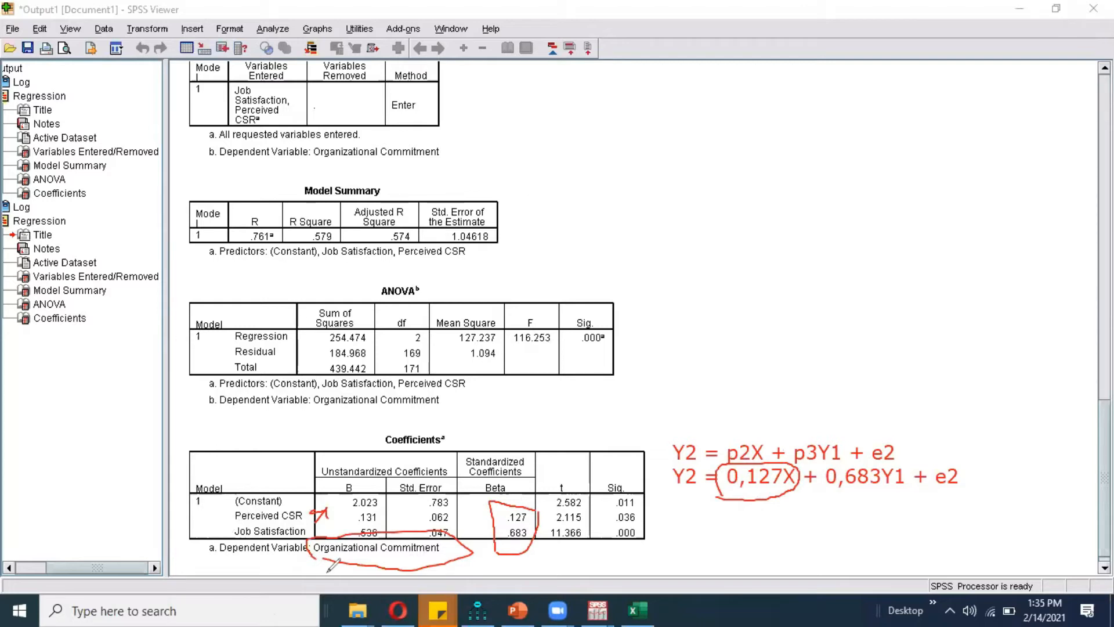
Step: Mark the Perceived CSR and Job Satisfaction rows freehand, and circle the 0,683 term in the Y2 equation and its Beta value in the Coefficients table
{"action": "mouse_move", "coordinate": [321, 530]}
{"action": "left_mouse_down"}
{"action": "mouse_move", "coordinate": [328, 514]}
{"action": "mouse_move", "coordinate": [318, 528]}
{"action": "mouse_move", "coordinate": [342, 520]}
{"action": "left_mouse_up"}
{"action": "mouse_move", "coordinate": [884, 486]}
{"action": "left_mouse_down"}
{"action": "mouse_move", "coordinate": [819, 492]}
{"action": "mouse_move", "coordinate": [865, 450]}
{"action": "mouse_move", "coordinate": [896, 459]}
{"action": "mouse_move", "coordinate": [881, 488]}
{"action": "left_mouse_up"}
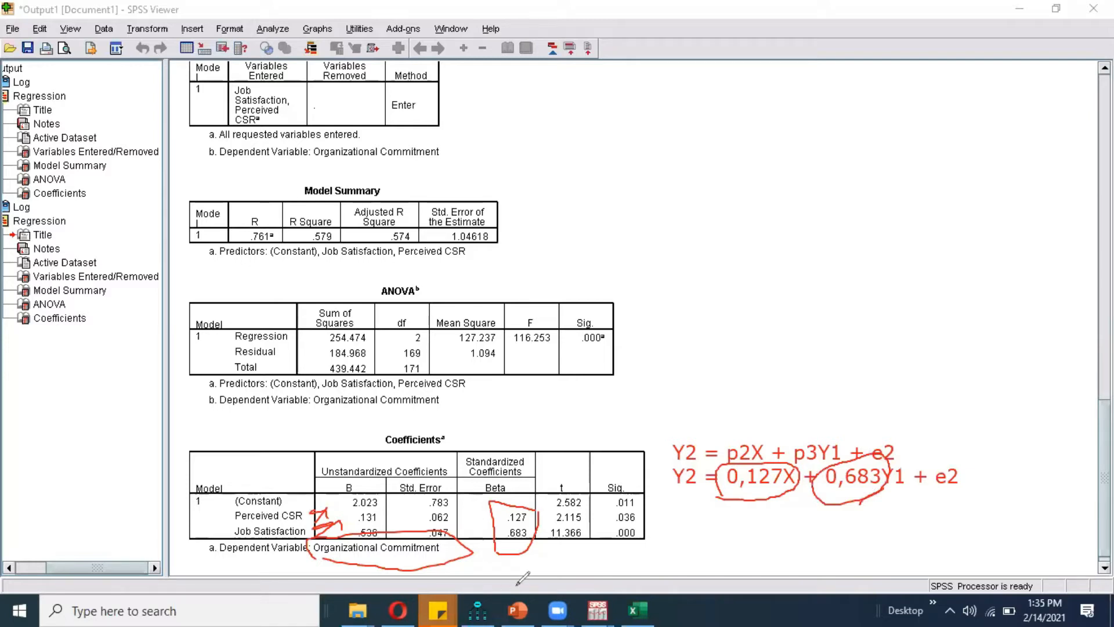
{"action": "mouse_move", "coordinate": [213, 520]}
{"action": "left_mouse_down"}
{"action": "mouse_move", "coordinate": [233, 510]}
{"action": "mouse_move", "coordinate": [227, 535]}
{"action": "left_mouse_up"}
{"action": "mouse_move", "coordinate": [535, 515]}
{"action": "left_mouse_down"}
{"action": "mouse_move", "coordinate": [491, 526]}
{"action": "mouse_move", "coordinate": [532, 539]}
{"action": "left_mouse_up"}
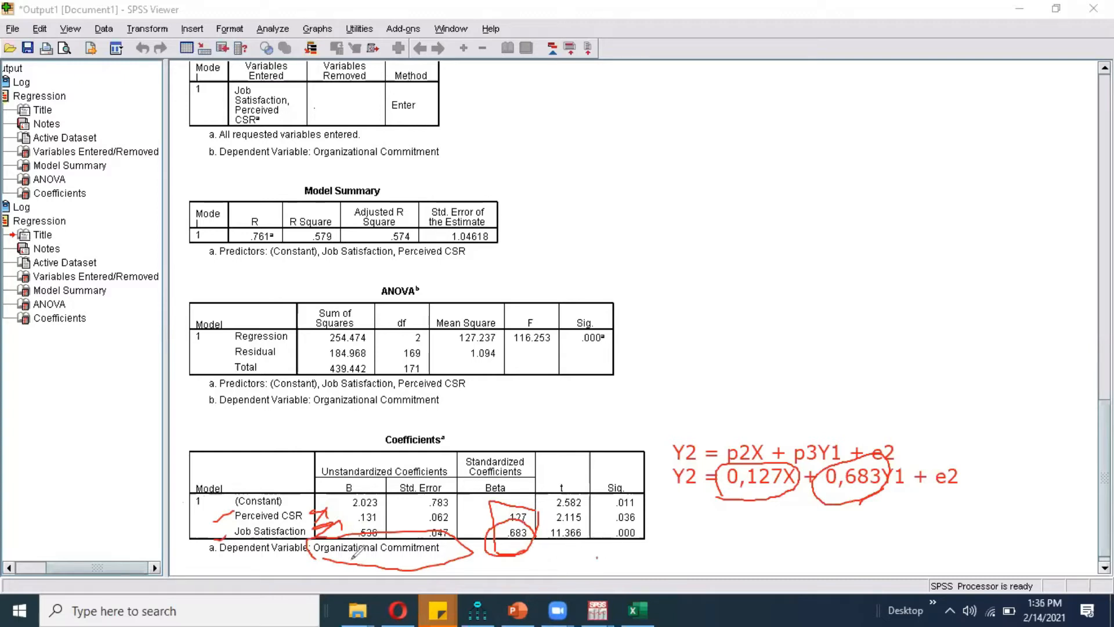
{"action": "mouse_move", "coordinate": [458, 537]}
{"action": "left_mouse_down"}
{"action": "mouse_move", "coordinate": [470, 549]}
{"action": "mouse_move", "coordinate": [489, 530]}
{"action": "left_mouse_up"}
{"action": "mouse_move", "coordinate": [320, 528]}
{"action": "left_mouse_down"}
{"action": "mouse_move", "coordinate": [250, 506]}
{"action": "mouse_move", "coordinate": [258, 551]}
{"action": "mouse_move", "coordinate": [306, 529]}
{"action": "mouse_move", "coordinate": [310, 514]}
{"action": "left_mouse_up"}
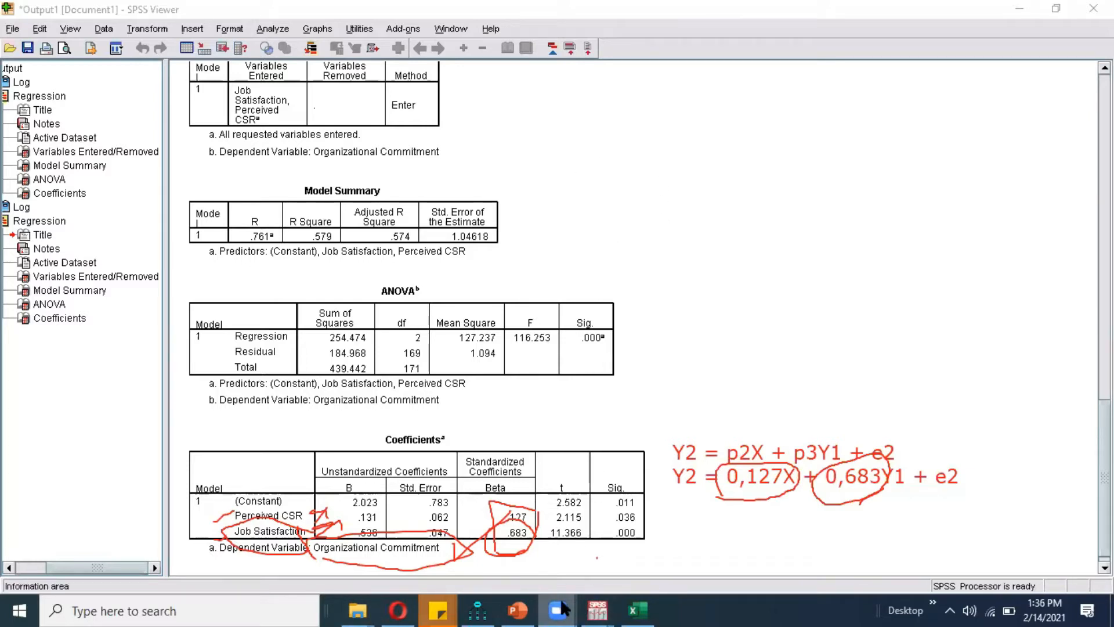
Step: Switch to PowerPoint and view the path model on the Contoh kasus slide
{"action": "left_click", "coordinate": [518, 610]}
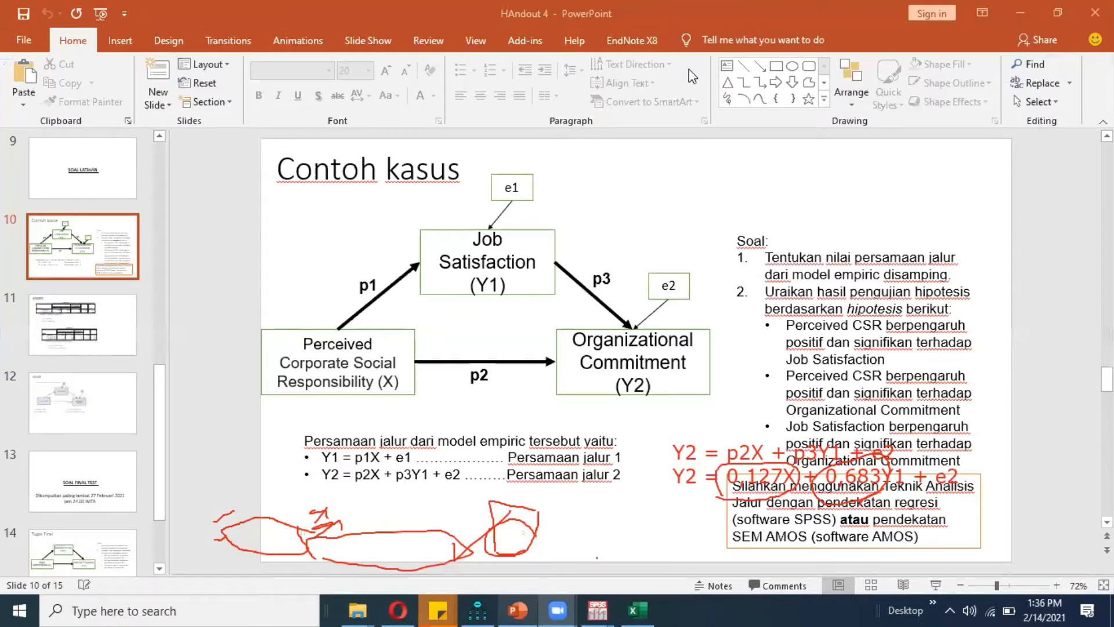
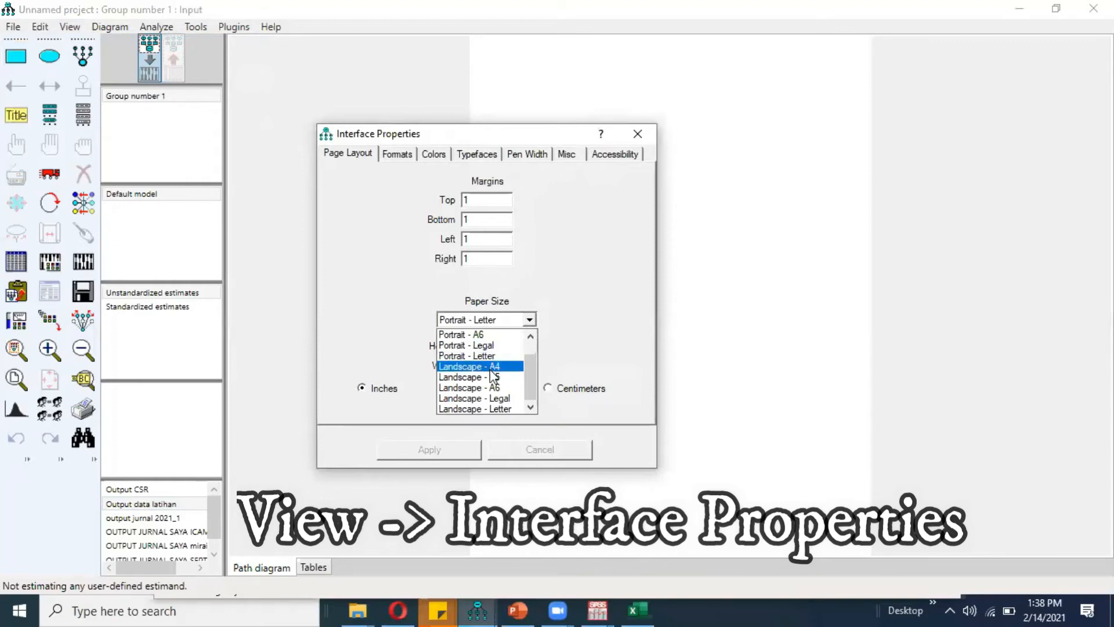
Step: In Amos, apply the Landscape - A4 paper size to the page layout and close the interface properties
{"action": "left_click", "coordinate": [429, 449]}
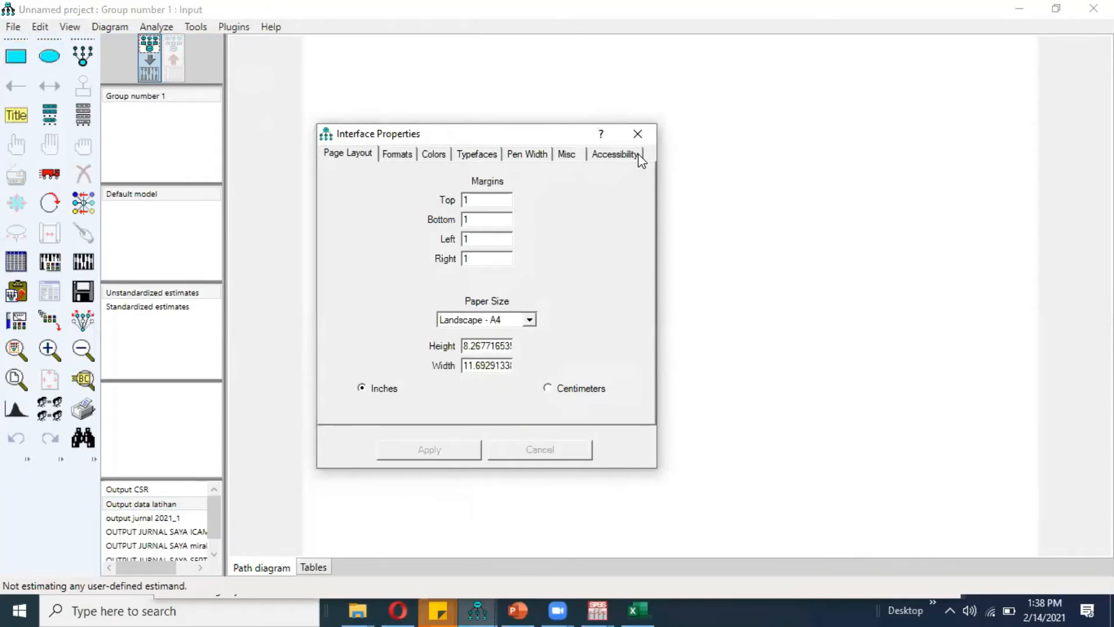
{"action": "left_click", "coordinate": [638, 133]}
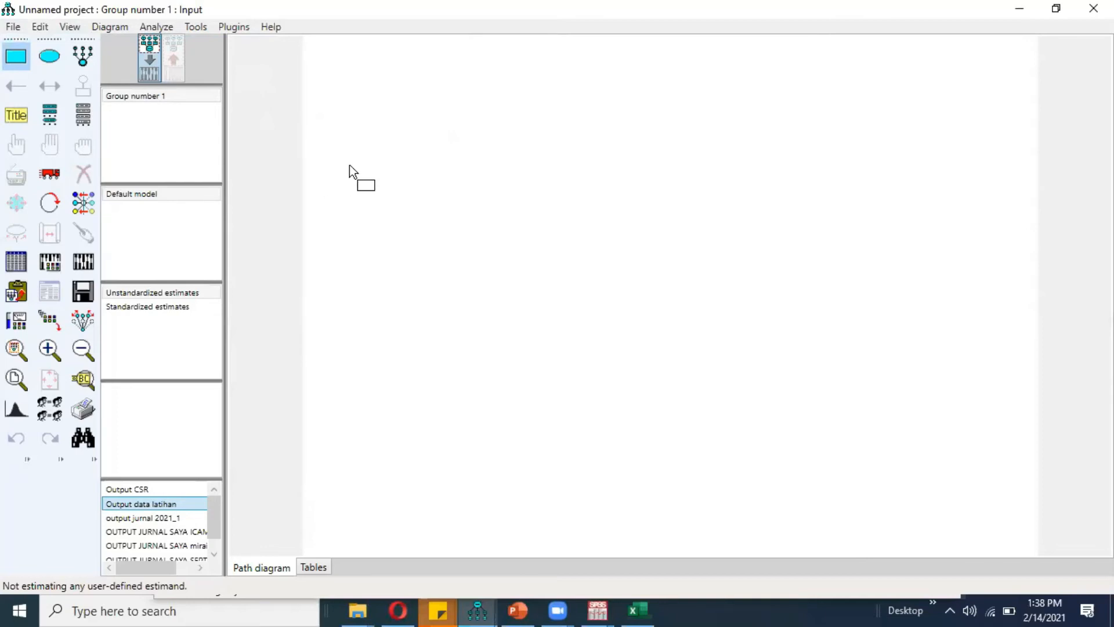
Step: Draw an observed-variable rectangle in the upper part of the empty page and duplicate it to get three equal rectangles
{"action": "left_click_drag", "start_coordinate": [340, 166], "coordinate": [462, 229]}
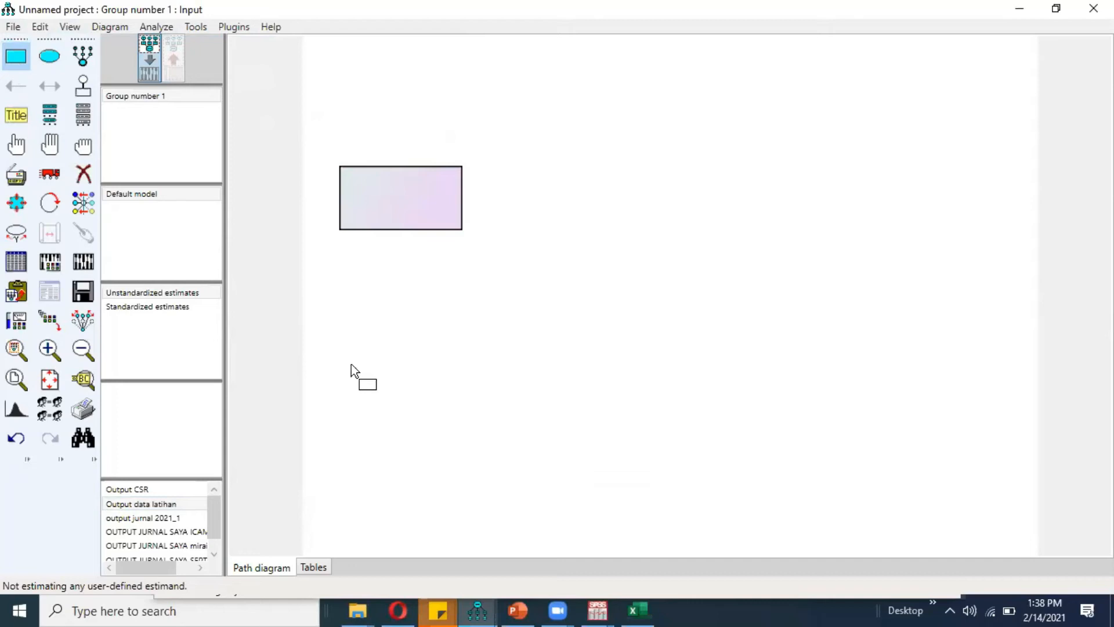
{"action": "left_click_drag", "start_coordinate": [340, 307], "coordinate": [462, 366]}
{"action": "key", "text": "ctrl+z"}
{"action": "left_click", "coordinate": [16, 174]}
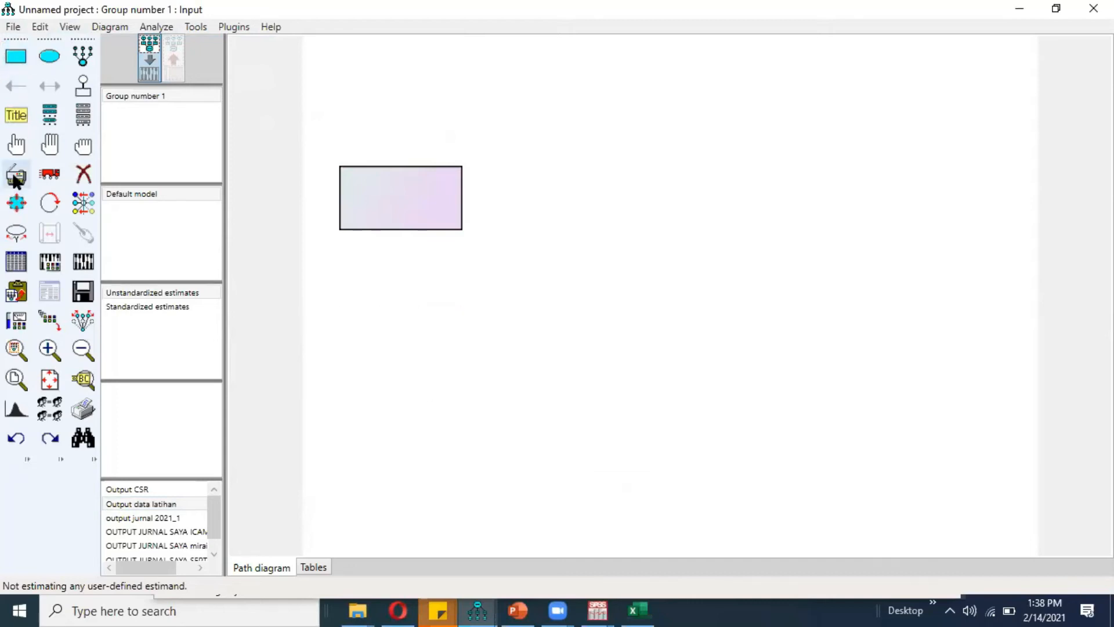
{"action": "left_click_drag", "start_coordinate": [413, 213], "coordinate": [660, 282]}
{"action": "left_click_drag", "start_coordinate": [371, 203], "coordinate": [388, 209]}
{"action": "left_click_drag", "start_coordinate": [427, 264], "coordinate": [450, 287]}
{"action": "key", "text": "ctrl+z"}
Step: Move the three rectangles into a triangle, with one centred above and the other two level with each other below it
{"action": "left_click", "coordinate": [50, 174]}
{"action": "left_click_drag", "start_coordinate": [686, 301], "coordinate": [750, 317]}
{"action": "left_click_drag", "start_coordinate": [399, 367], "coordinate": [404, 317]}
{"action": "left_click_drag", "start_coordinate": [445, 206], "coordinate": [568, 207]}
{"action": "left_click_drag", "start_coordinate": [380, 340], "coordinate": [386, 374]}
{"action": "left_click_drag", "start_coordinate": [737, 315], "coordinate": [735, 332]}
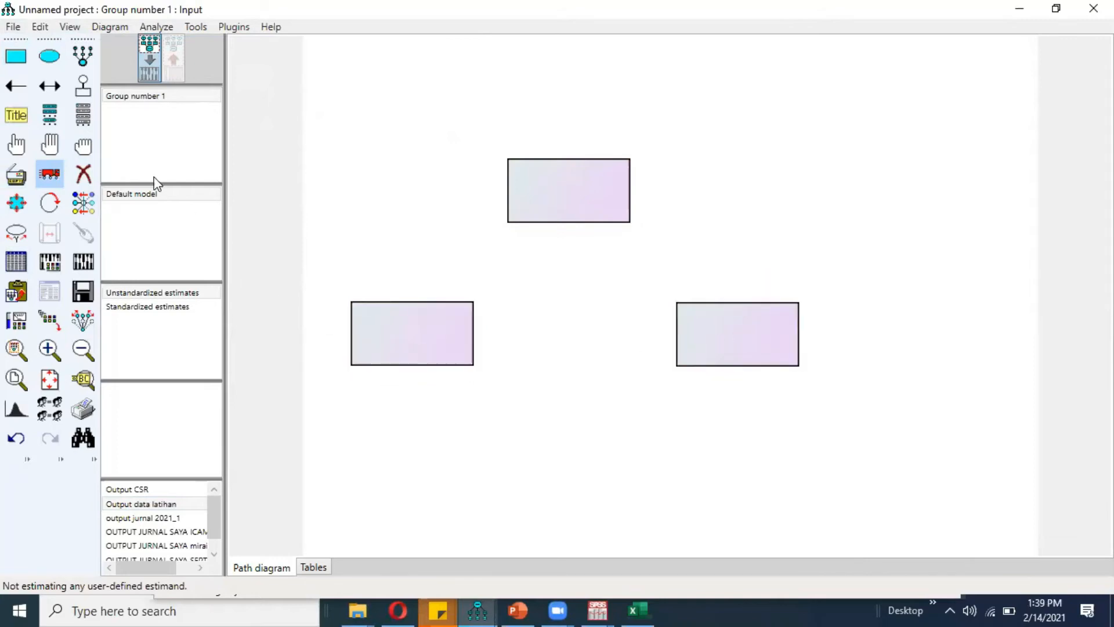
Step: Following the Contoh kasus model in PowerPoint, draw single-headed paths in Amos from the lower-left rectangle to the other two and from the upper to the lower-right
{"action": "left_click", "coordinate": [15, 86]}
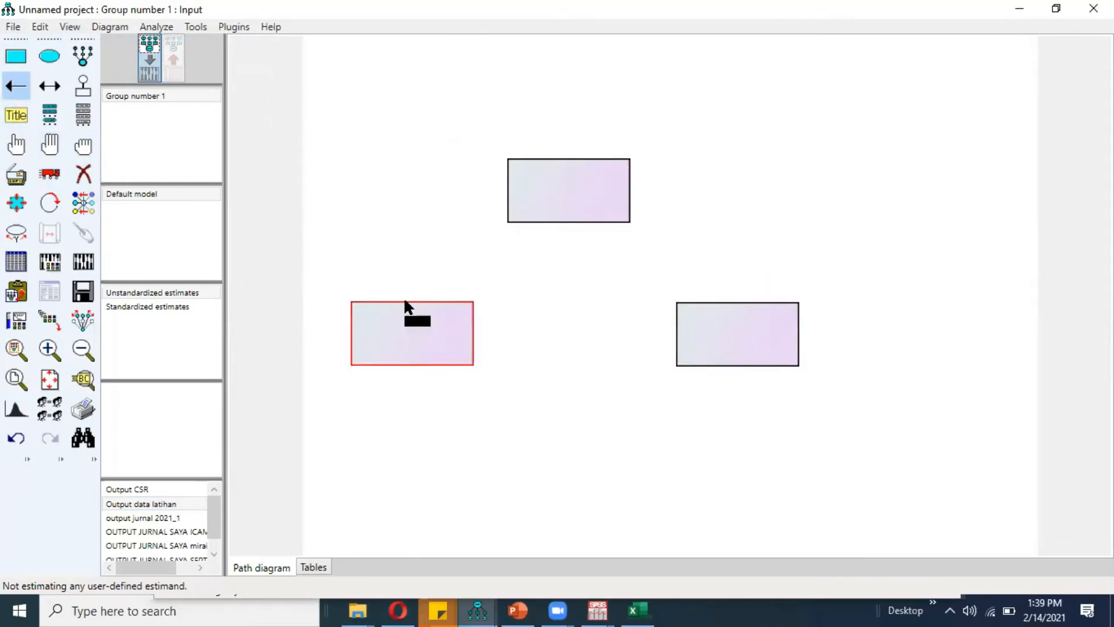
{"action": "left_click", "coordinate": [518, 609]}
{"action": "scroll", "coordinate": [76, 302], "scroll_direction": "up", "scroll_amount": 2}
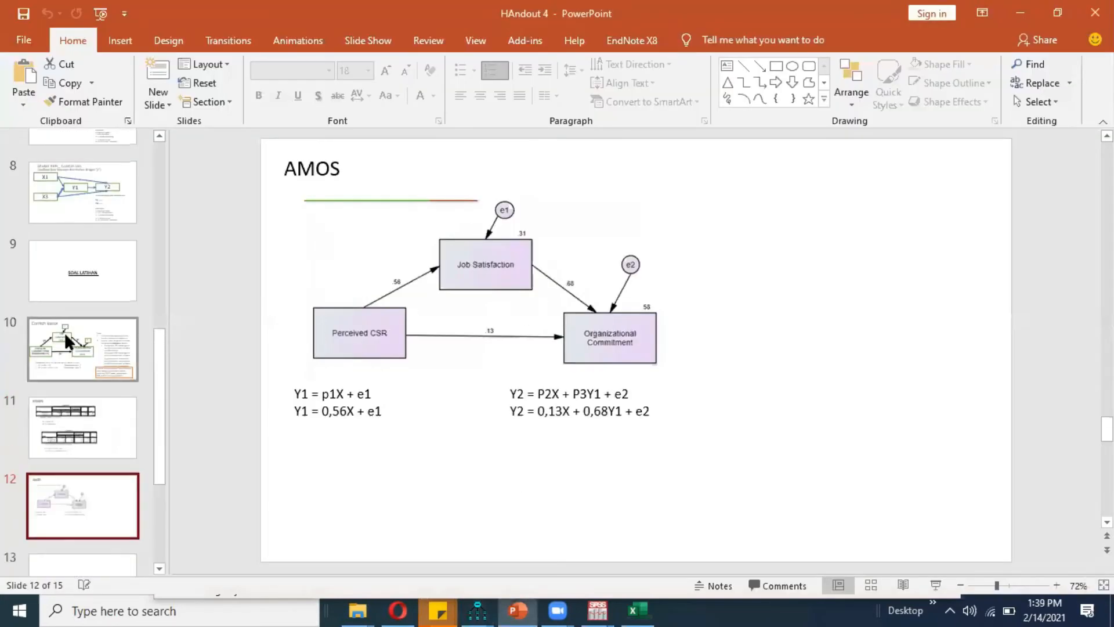
{"action": "left_click", "coordinate": [67, 342]}
{"action": "mouse_move", "coordinate": [557, 611]}
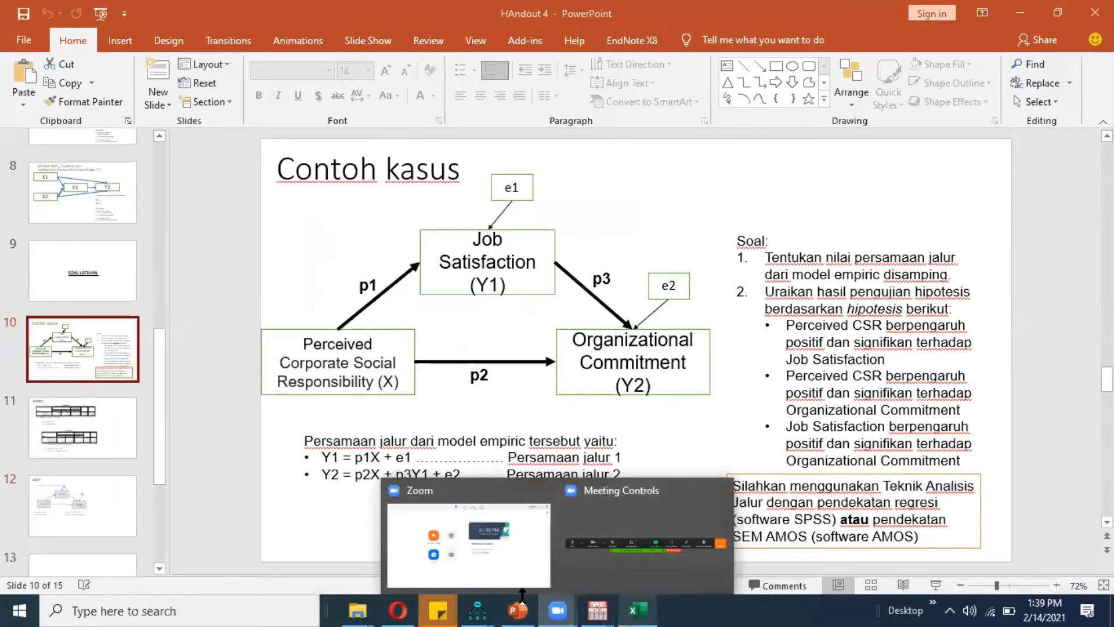
{"action": "left_click", "coordinate": [499, 543]}
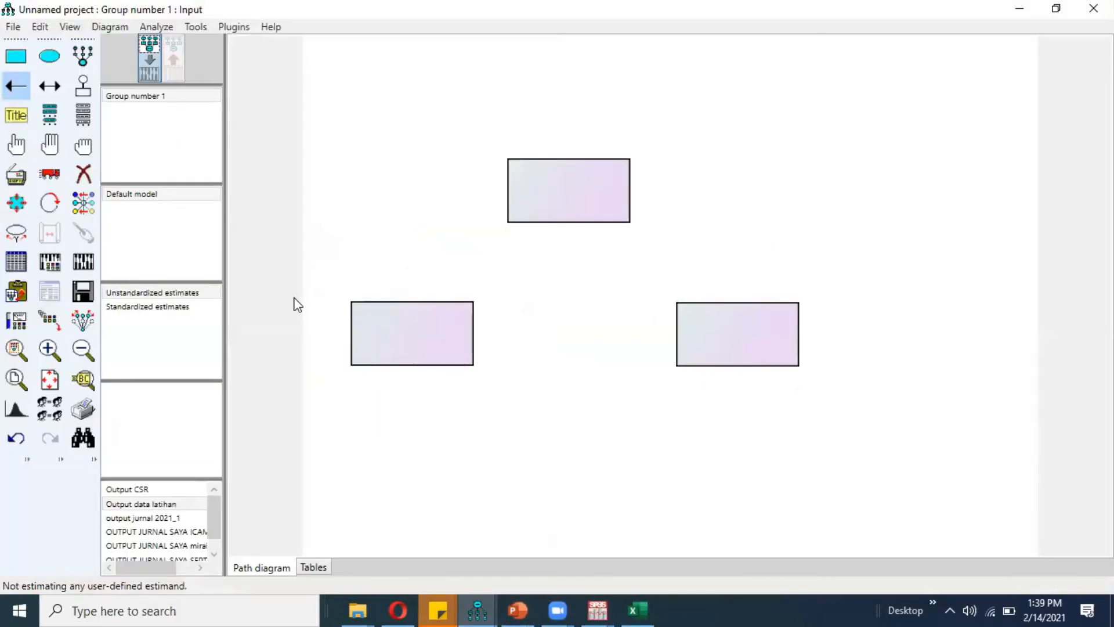
{"action": "left_click_drag", "start_coordinate": [513, 194], "coordinate": [513, 193]}
{"action": "left_click_drag", "start_coordinate": [626, 200], "coordinate": [748, 307]}
{"action": "left_click_drag", "start_coordinate": [472, 343], "coordinate": [679, 346]}
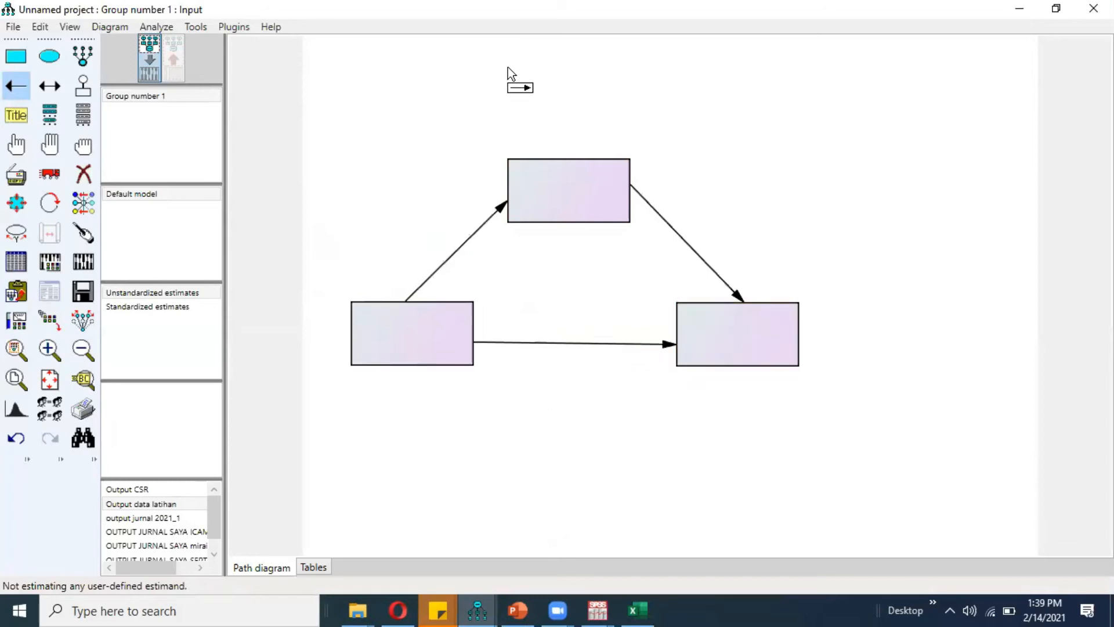
Step: Add a unique error variable to the upper rectangle and to the lower-right rectangle
{"action": "left_click", "coordinate": [83, 85]}
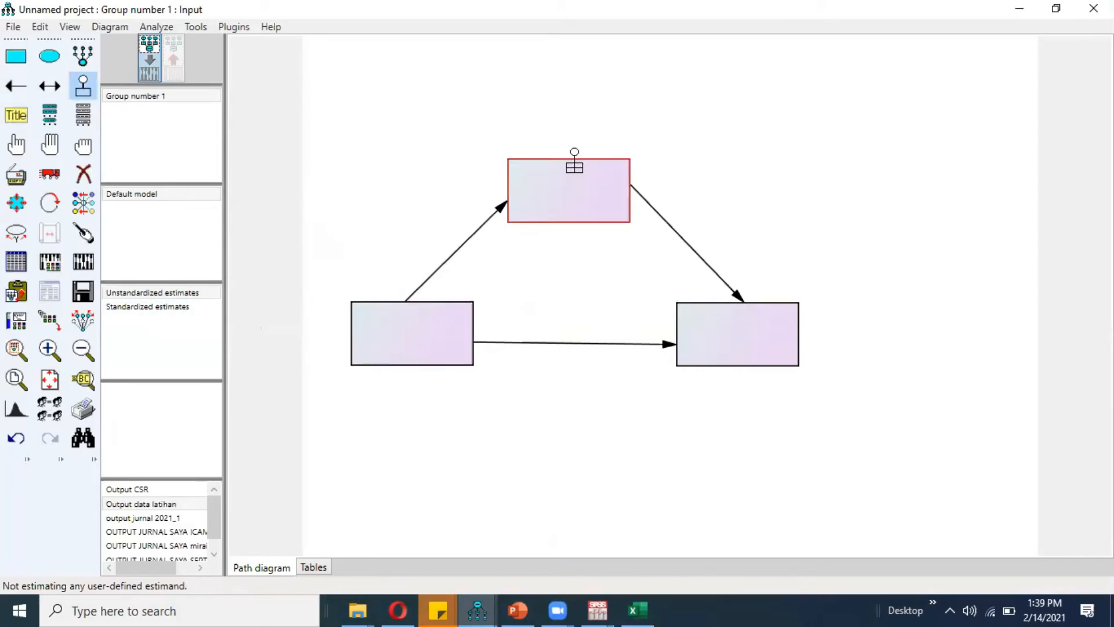
{"action": "left_click", "coordinate": [561, 165]}
{"action": "left_click", "coordinate": [753, 305]}
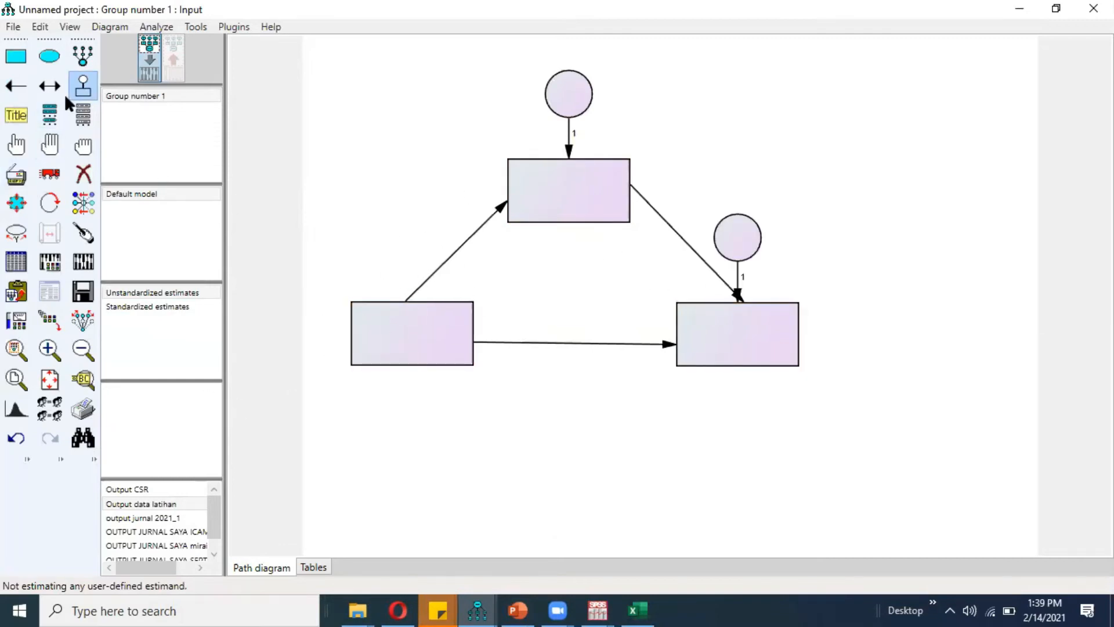
{"action": "left_click", "coordinate": [83, 87]}
Step: Shrink the two error circles above the upper and lower-right rectangles
{"action": "left_click", "coordinate": [17, 205]}
{"action": "mouse_move", "coordinate": [587, 117]}
{"action": "left_mouse_down"}
{"action": "mouse_move", "coordinate": [585, 106]}
{"action": "mouse_move", "coordinate": [597, 124]}
{"action": "left_mouse_up"}
{"action": "mouse_move", "coordinate": [749, 253]}
{"action": "left_mouse_down"}
{"action": "mouse_move", "coordinate": [761, 266]}
{"action": "mouse_move", "coordinate": [754, 256]}
{"action": "left_mouse_up"}
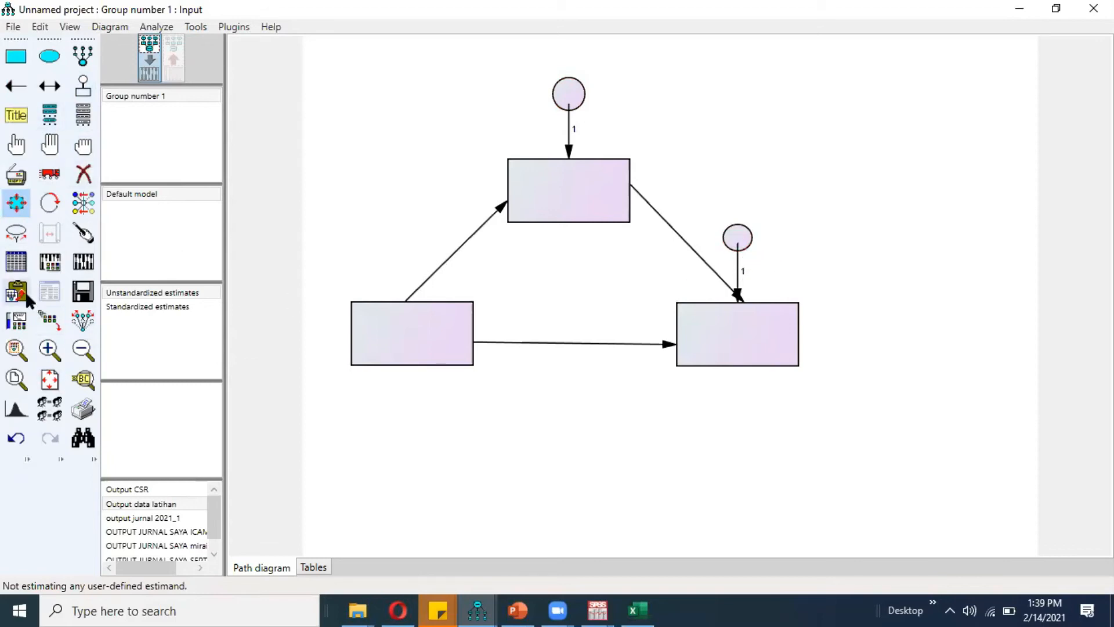
Step: Attach the SPSS file Data Latihan K1 from the Desktop as the data file for Group number 1
{"action": "left_click", "coordinate": [598, 610]}
{"action": "left_click", "coordinate": [17, 261]}
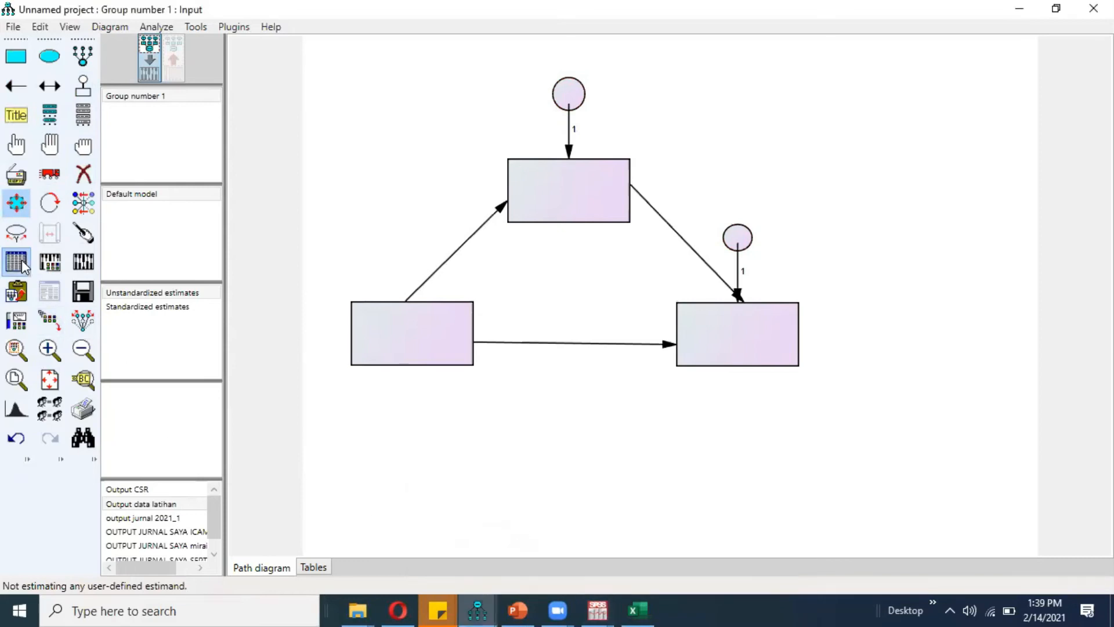
{"action": "left_click", "coordinate": [426, 311]}
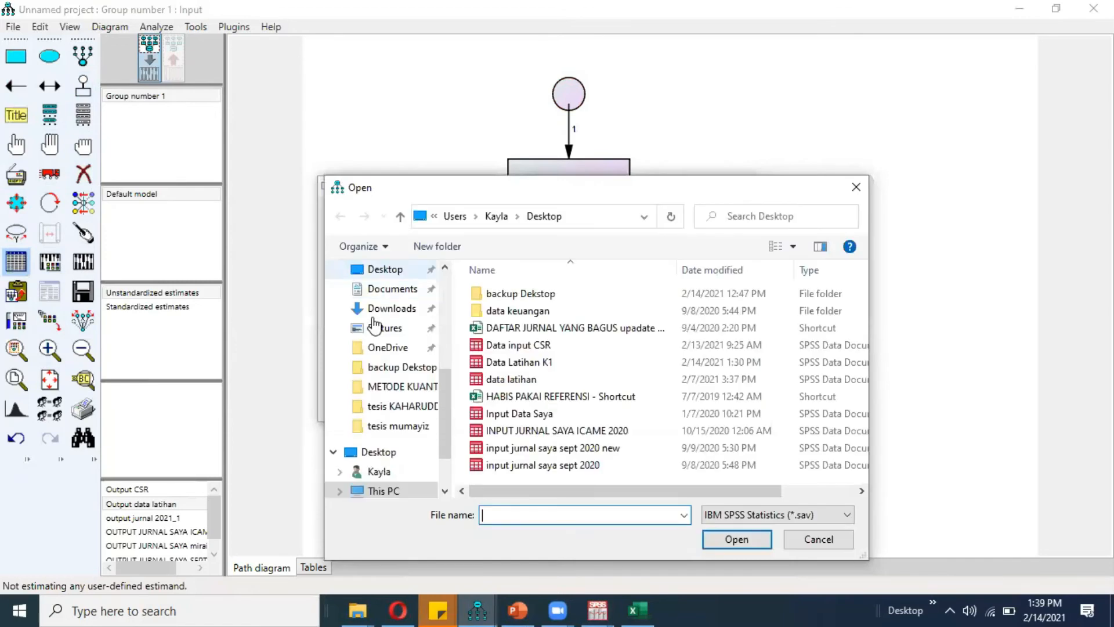
{"action": "left_click", "coordinate": [401, 316]}
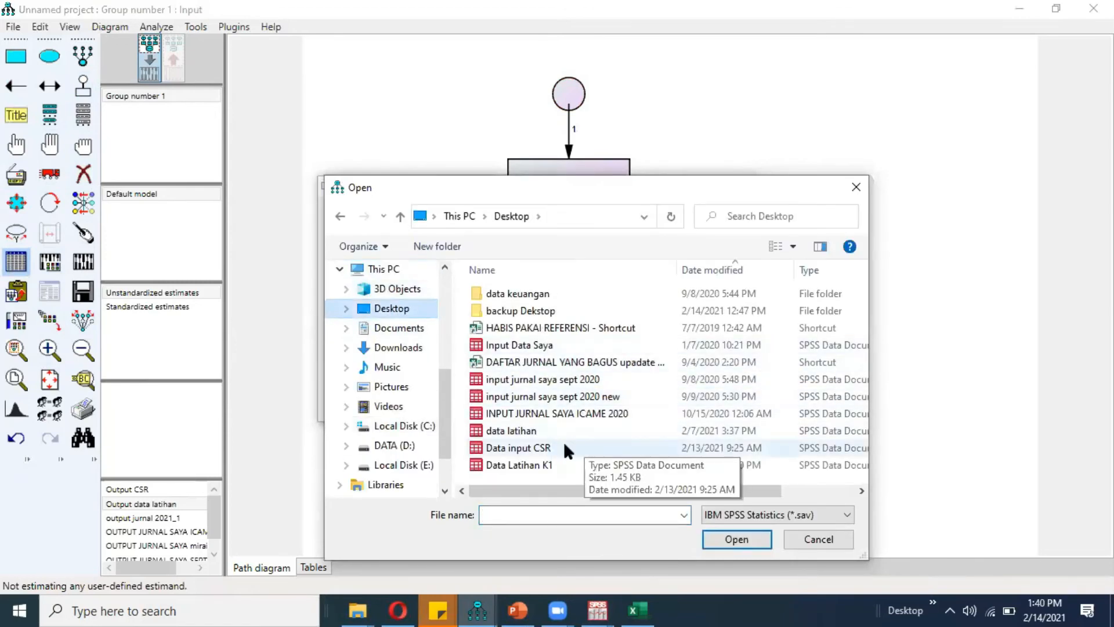
{"action": "left_click", "coordinate": [535, 465]}
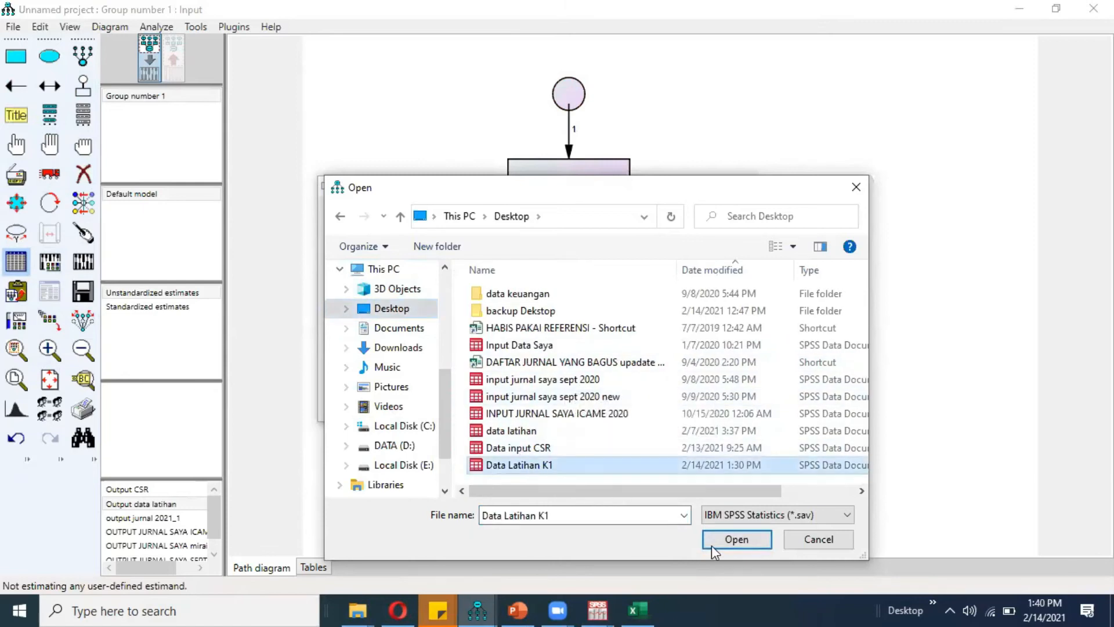
{"action": "left_click", "coordinate": [727, 538]}
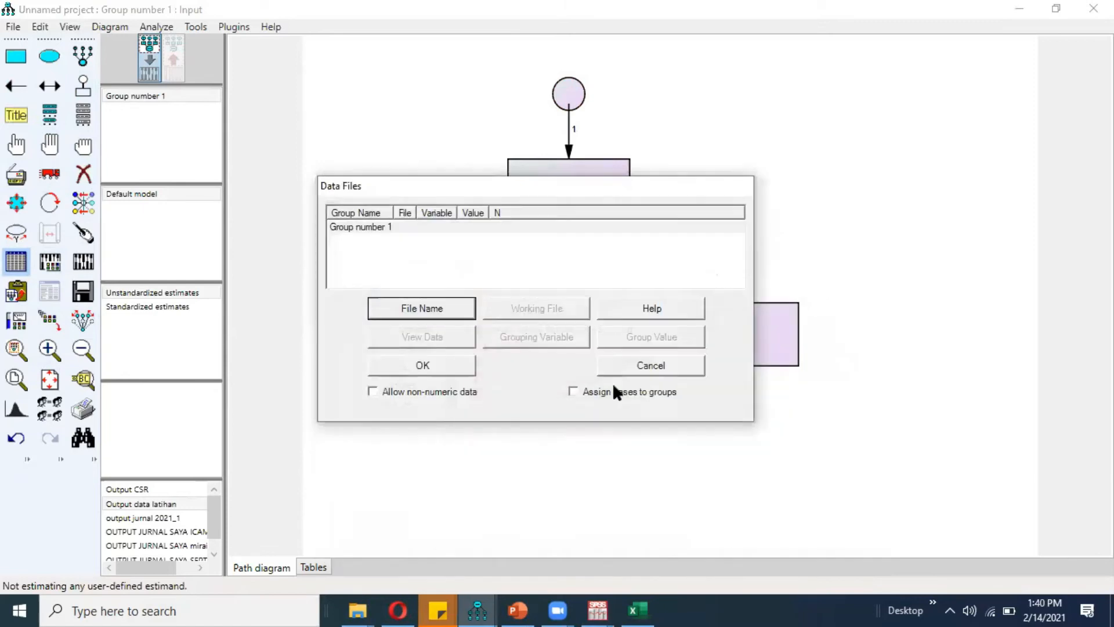
{"action": "left_click", "coordinate": [430, 367]}
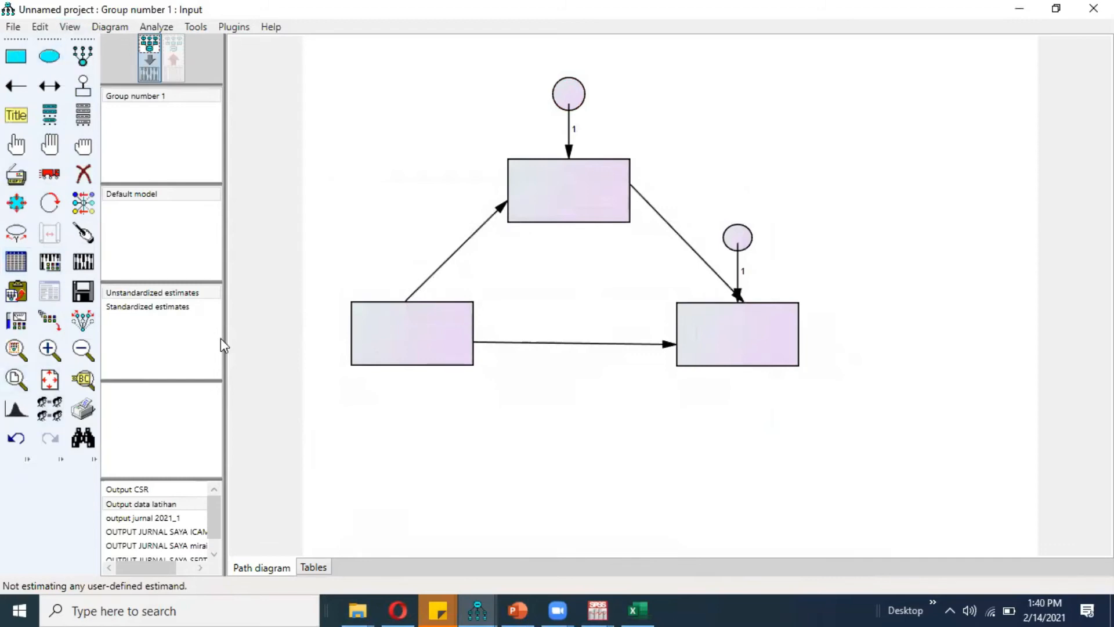
Step: Assign Perceived CSR to the lower-left rectangle, Job Satisfaction to the upper and Organizational Commitment to the lower-right, and widen the last to fit its name
{"action": "left_click", "coordinate": [82, 125]}
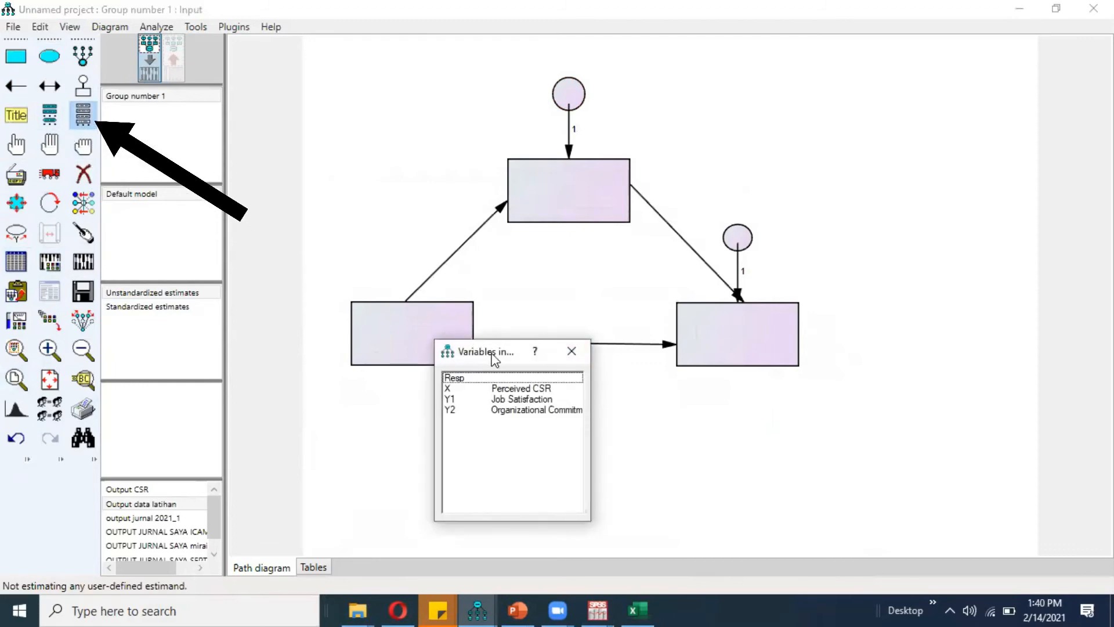
{"action": "left_click_drag", "start_coordinate": [485, 353], "coordinate": [186, 179]}
{"action": "left_click", "coordinate": [178, 216]}
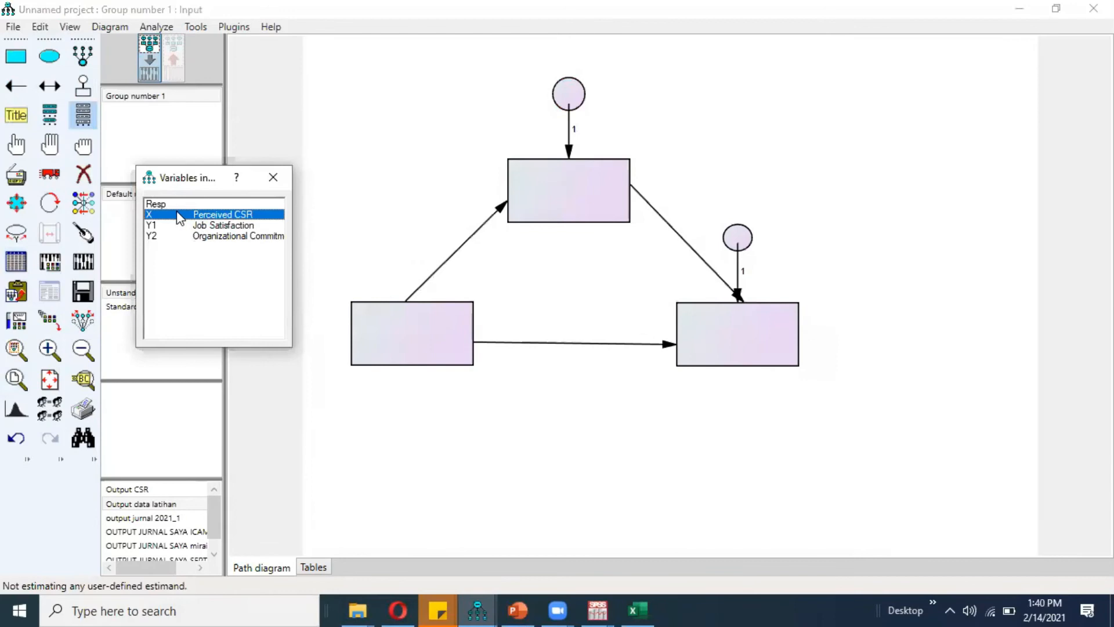
{"action": "left_click_drag", "start_coordinate": [297, 256], "coordinate": [385, 328]}
{"action": "left_click_drag", "start_coordinate": [206, 228], "coordinate": [561, 190]}
{"action": "left_click_drag", "start_coordinate": [219, 240], "coordinate": [742, 343]}
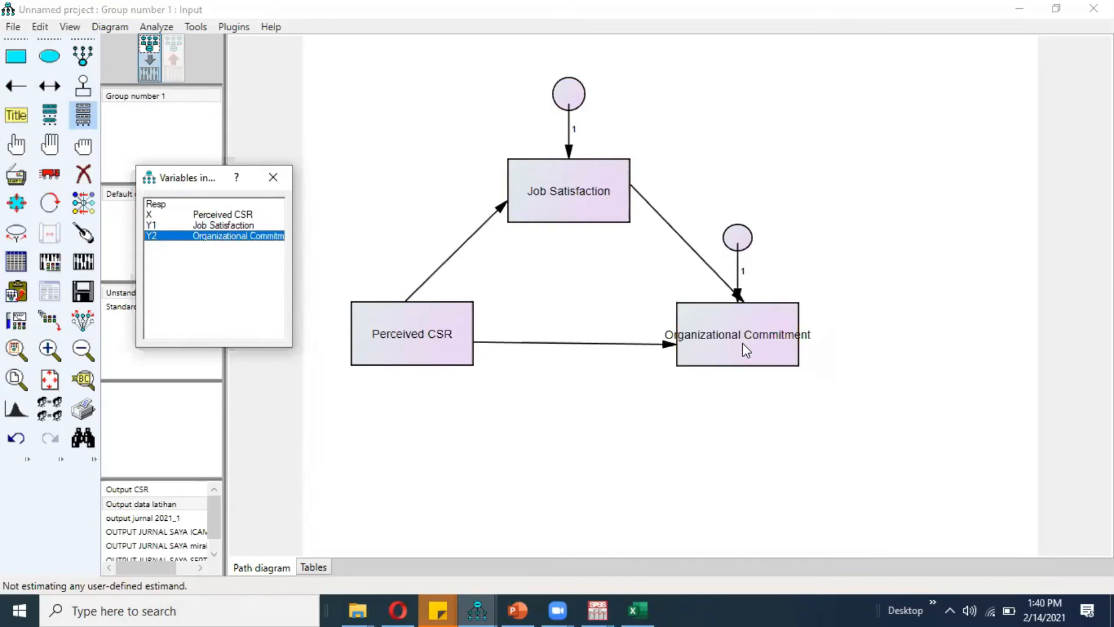
{"action": "left_click", "coordinate": [284, 175]}
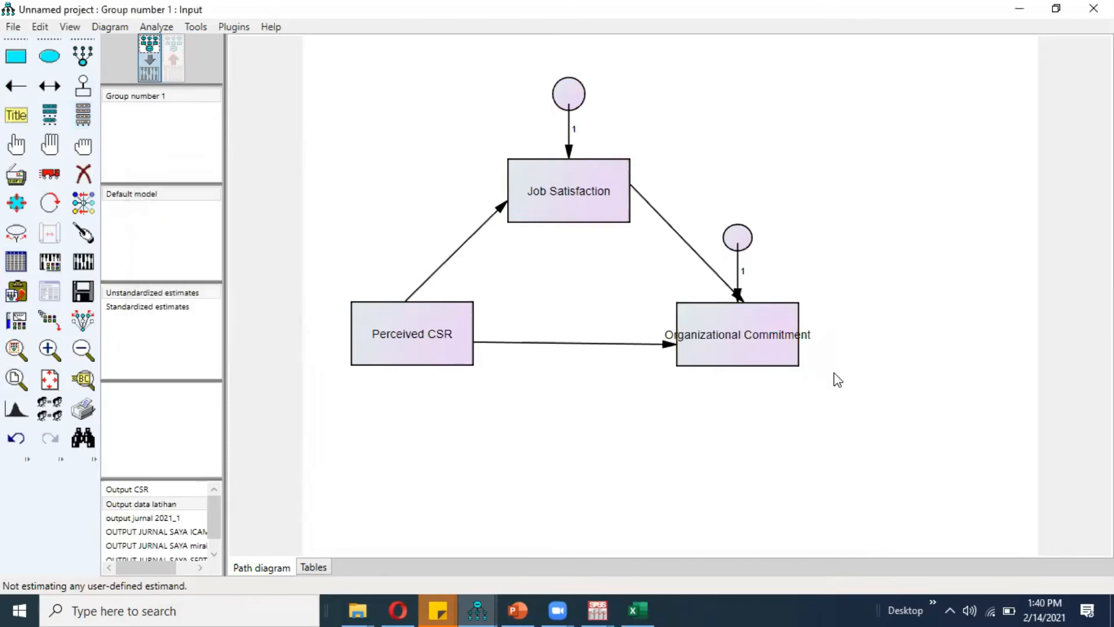
{"action": "left_click", "coordinate": [12, 209]}
{"action": "left_click_drag", "start_coordinate": [742, 356], "coordinate": [817, 364]}
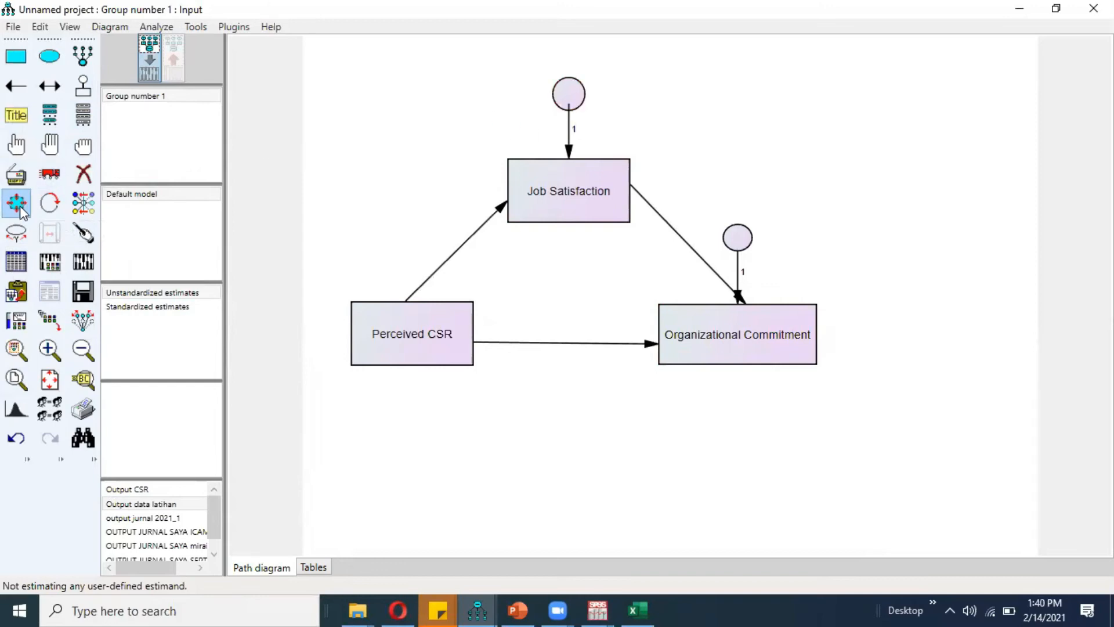
Step: Name the error variable of Job Satisfaction e1 and that of Organizational Commitment e2
{"action": "double_click", "coordinate": [578, 105]}
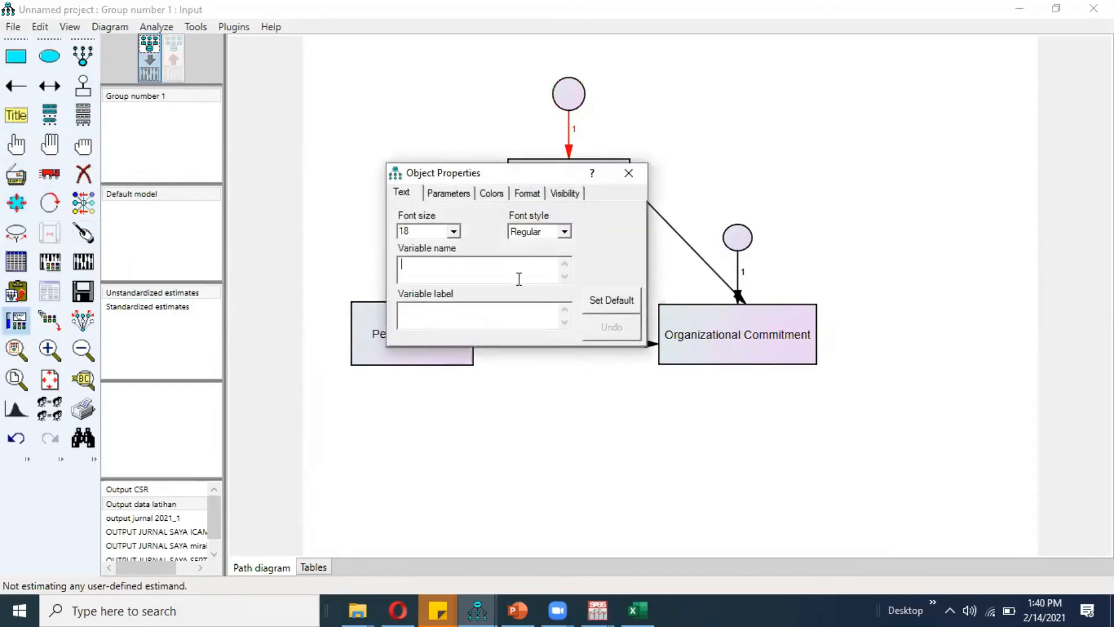
{"action": "type", "text": "e1"}
{"action": "left_click", "coordinate": [629, 173]}
{"action": "double_click", "coordinate": [737, 239]}
{"action": "type", "text": "e2"}
{"action": "left_click", "coordinate": [627, 177]}
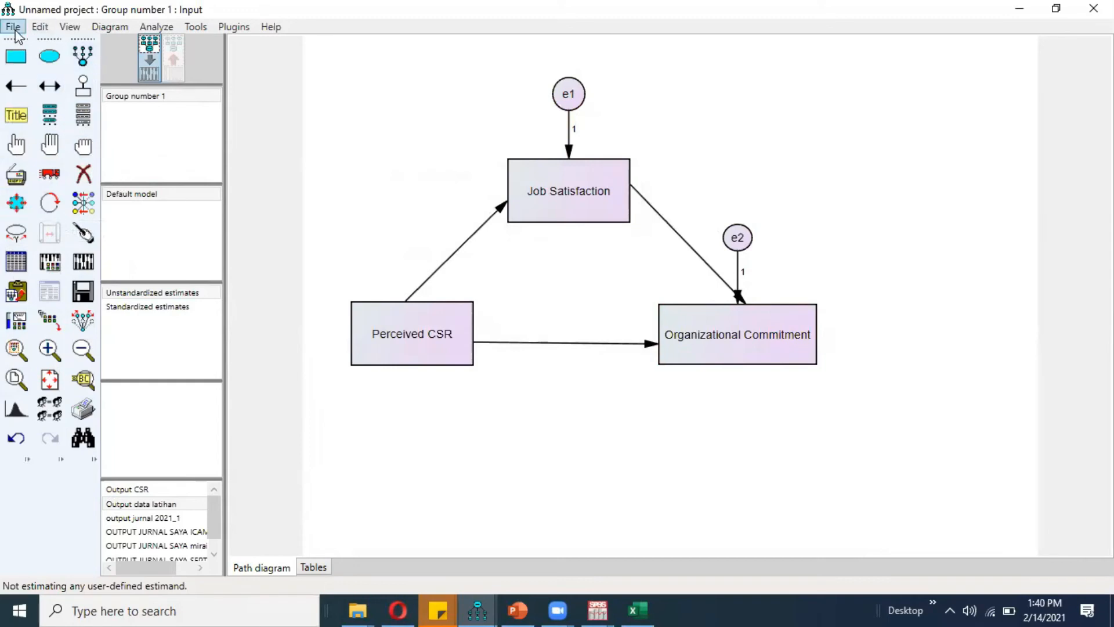
Step: Save the path diagram on the Desktop as "Data Latihan Amos"
{"action": "left_click", "coordinate": [81, 294]}
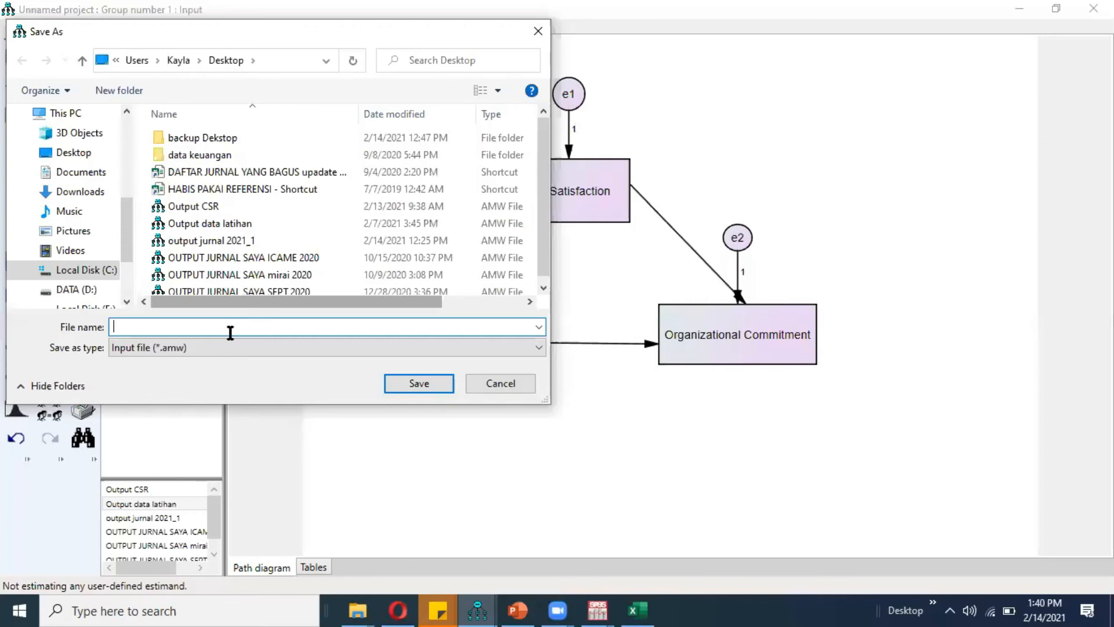
{"action": "type", "text": "Data Latihan"}
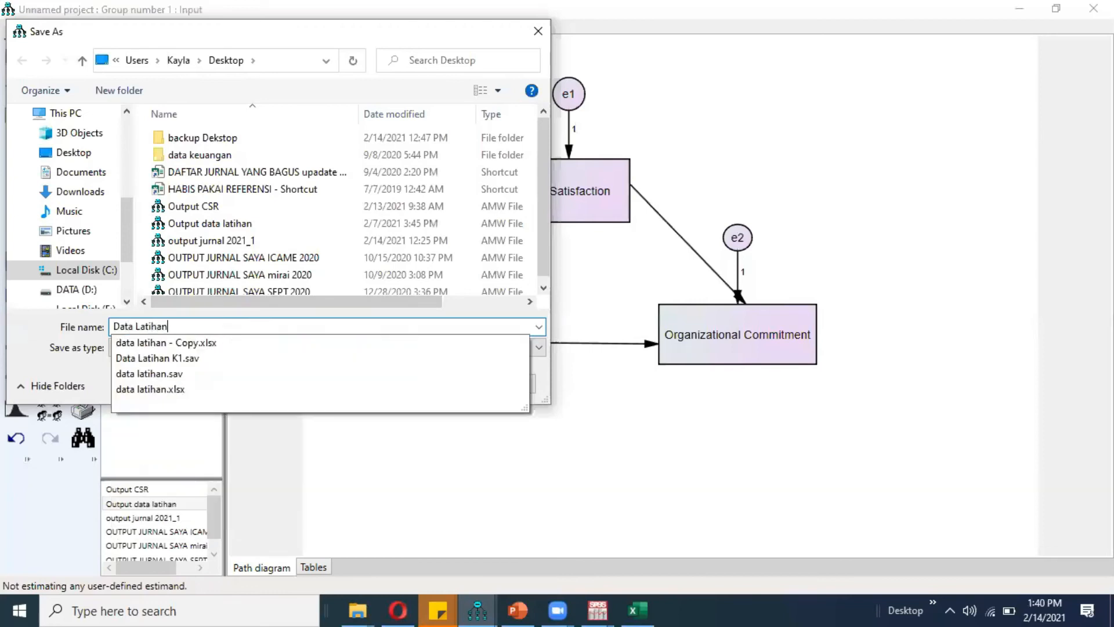
{"action": "type", "text": " Amos"}
{"action": "left_click", "coordinate": [415, 385]}
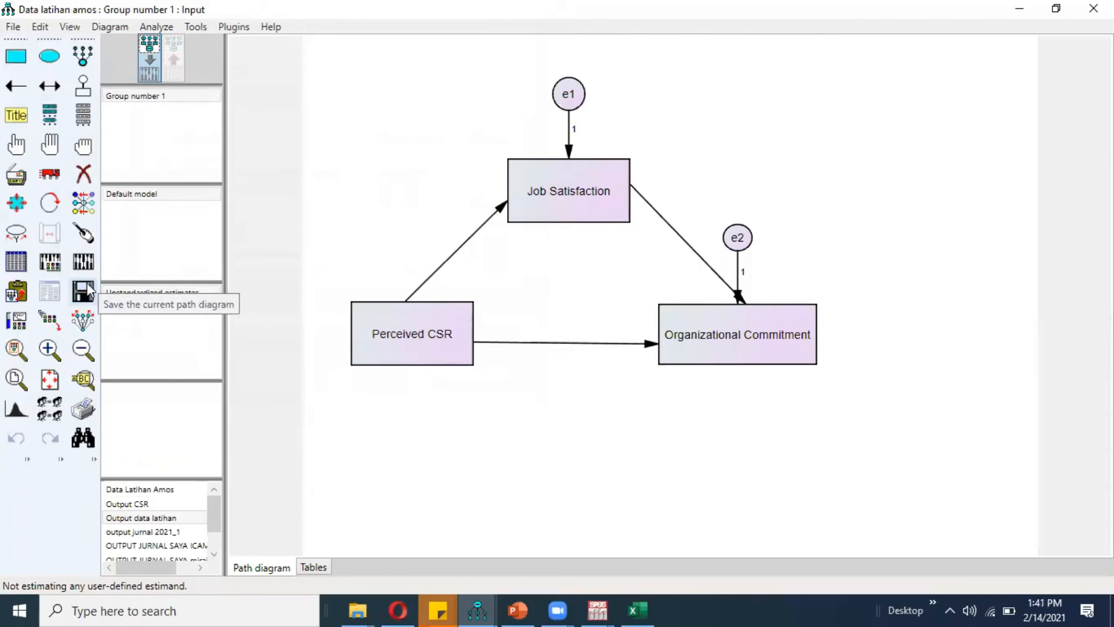
Step: Enable standardized estimates, squared multiple correlations, and indirect, direct and total effects in the analysis output
{"action": "left_click", "coordinate": [50, 264]}
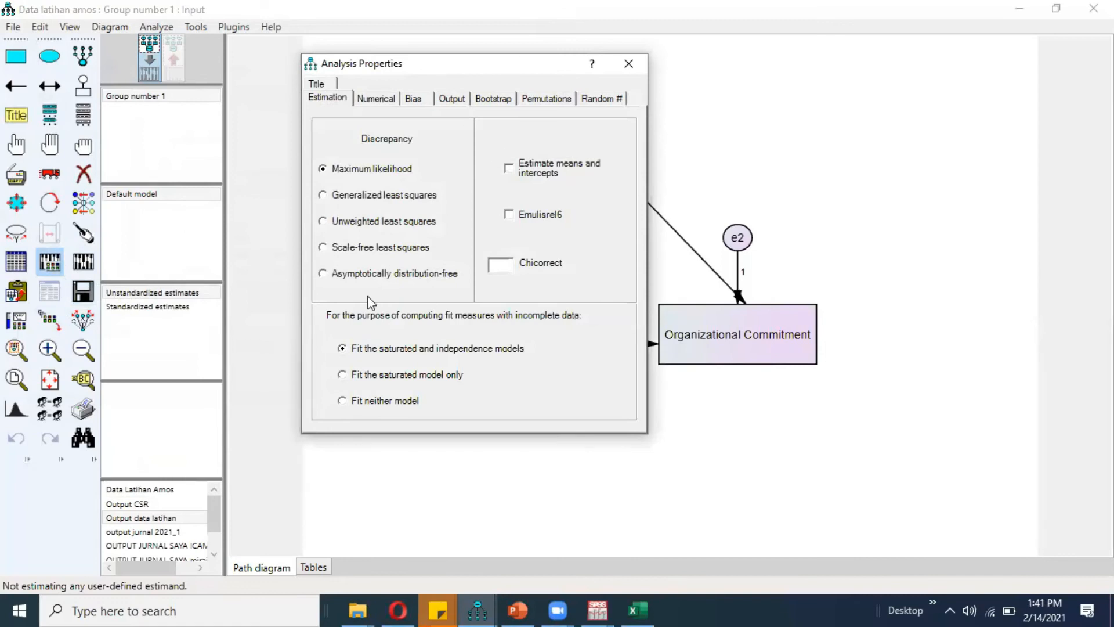
{"action": "left_click", "coordinate": [461, 98]}
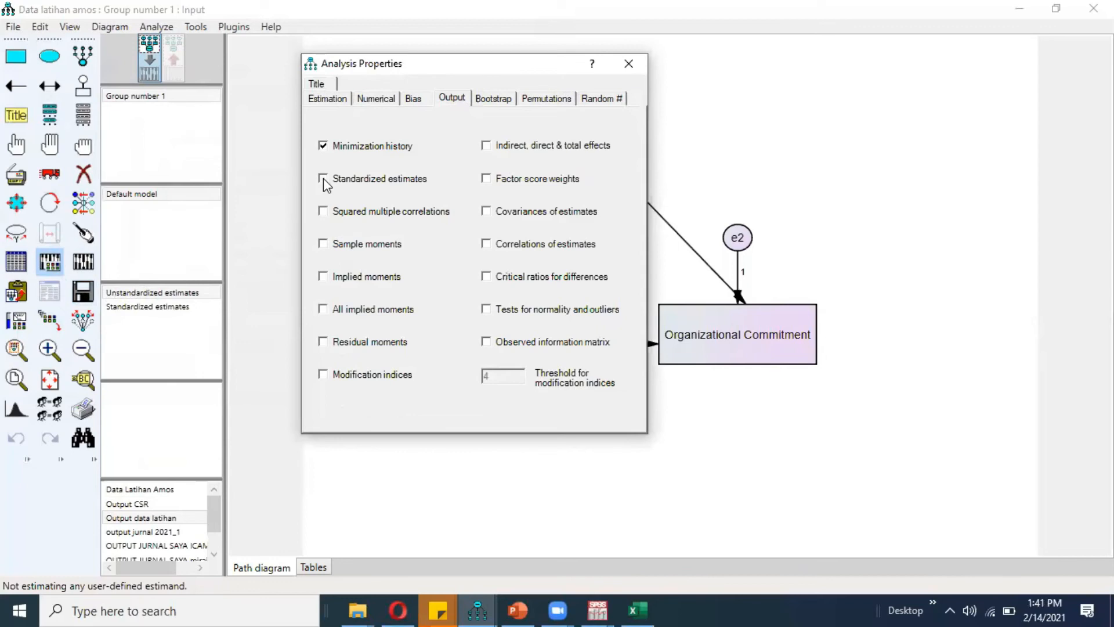
{"action": "left_click", "coordinate": [324, 213]}
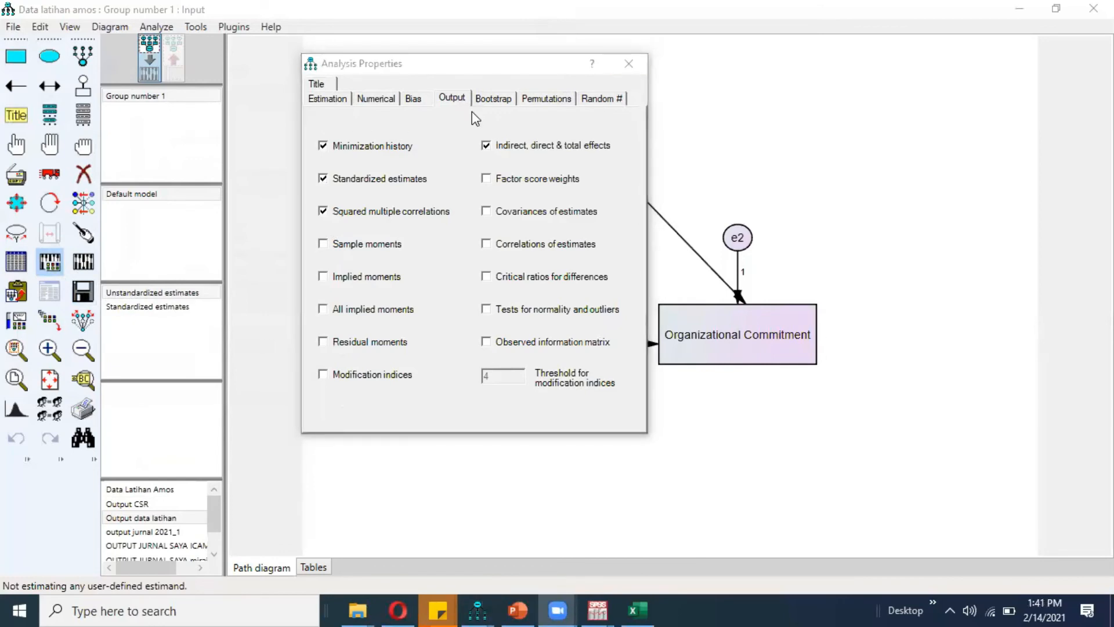
{"action": "left_click", "coordinate": [629, 64]}
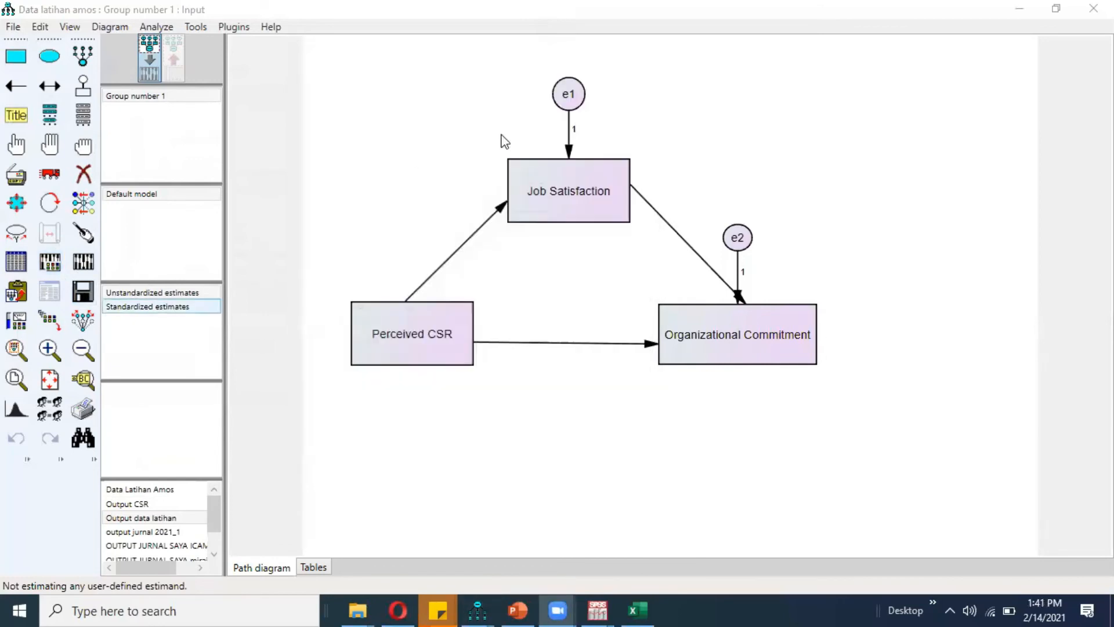
Step: Calculate the estimates and display the output path diagram with standardized estimates
{"action": "left_click", "coordinate": [83, 263]}
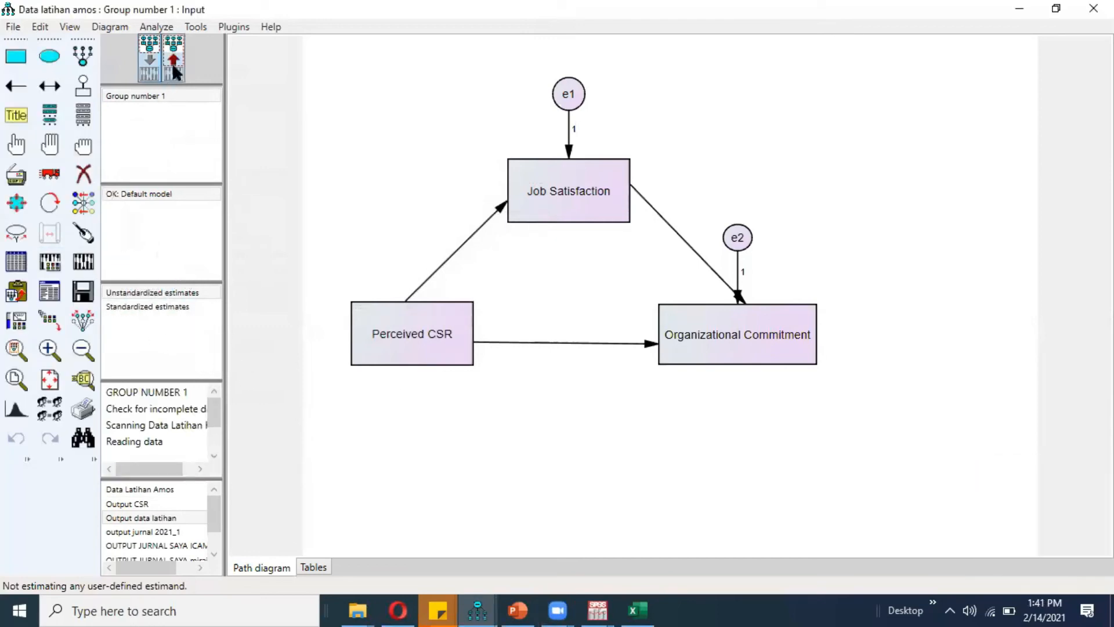
{"action": "left_click", "coordinate": [173, 65]}
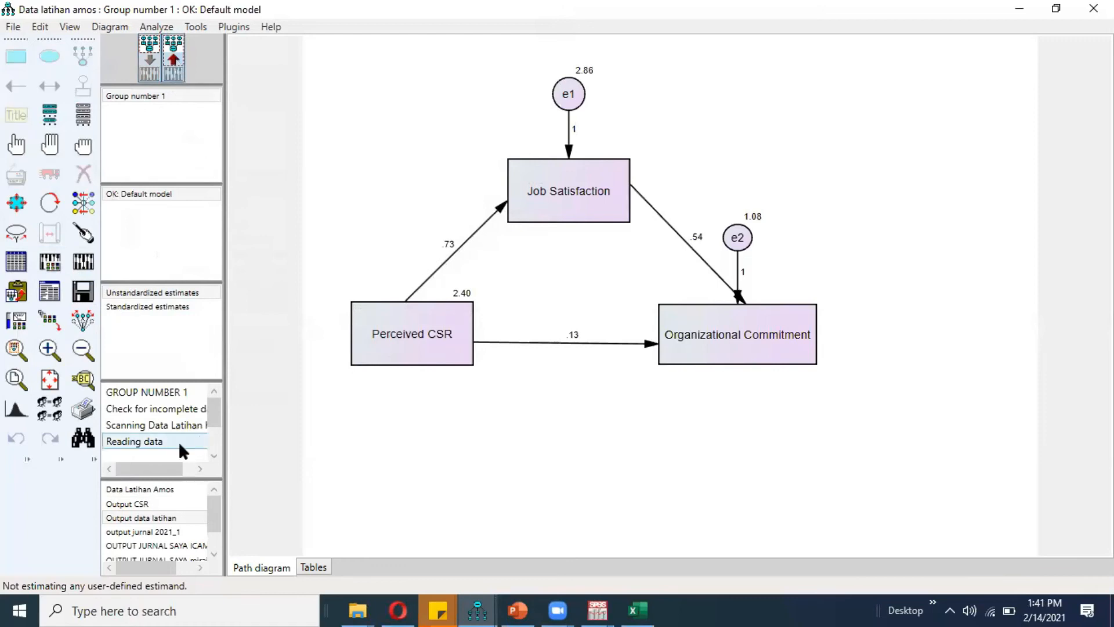
{"action": "left_click", "coordinate": [158, 307]}
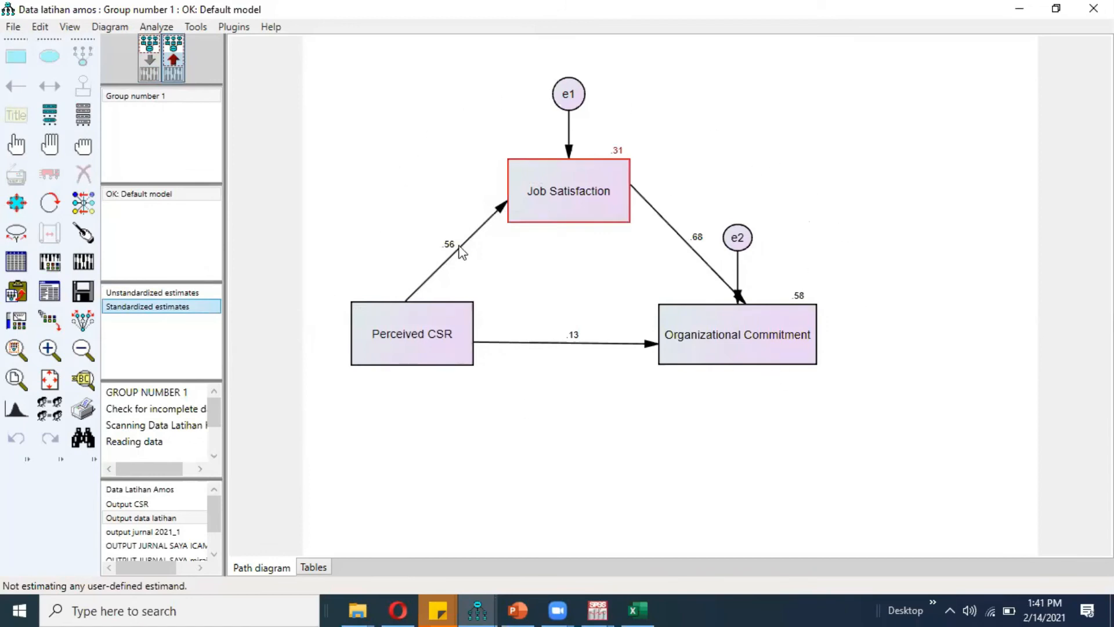
Step: Circle the three standardized path coefficients by hand and label Job Satisfaction y1 and Organizational Commitment y2
{"action": "left_click", "coordinate": [639, 78]}
{"action": "mouse_move", "coordinate": [413, 249]}
{"action": "left_mouse_down"}
{"action": "mouse_move", "coordinate": [470, 232]}
{"action": "mouse_move", "coordinate": [402, 216]}
{"action": "left_mouse_up"}
{"action": "left_click_drag", "start_coordinate": [594, 324], "coordinate": [604, 346]}
{"action": "mouse_move", "coordinate": [695, 232]}
{"action": "left_mouse_down"}
{"action": "mouse_move", "coordinate": [735, 250]}
{"action": "mouse_move", "coordinate": [609, 234]}
{"action": "left_mouse_up"}
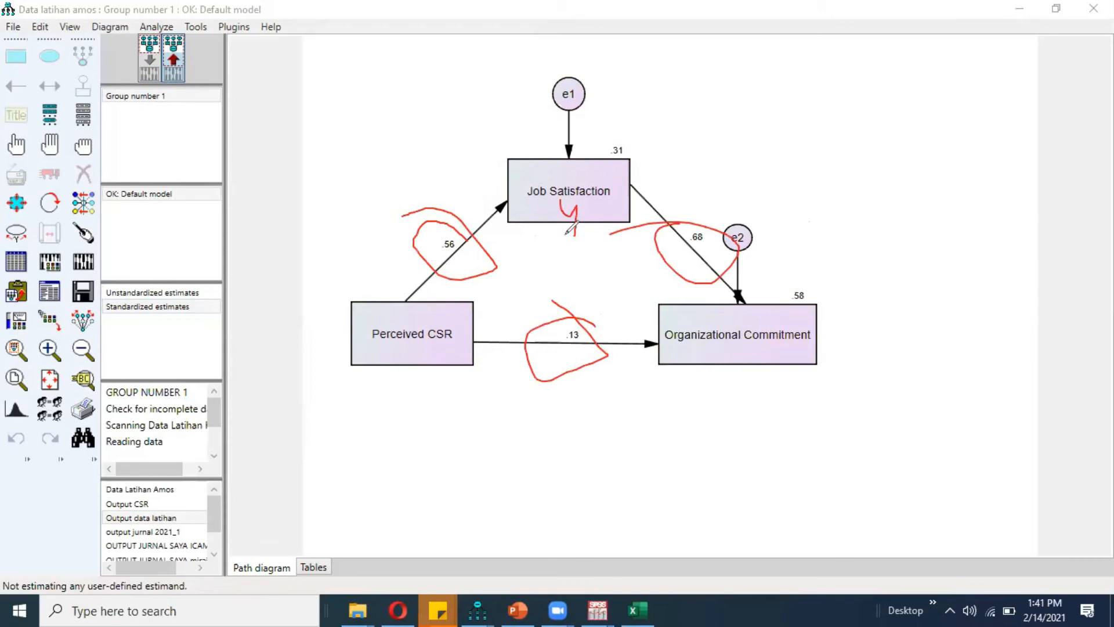
{"action": "left_click_drag", "start_coordinate": [739, 363], "coordinate": [752, 372]}
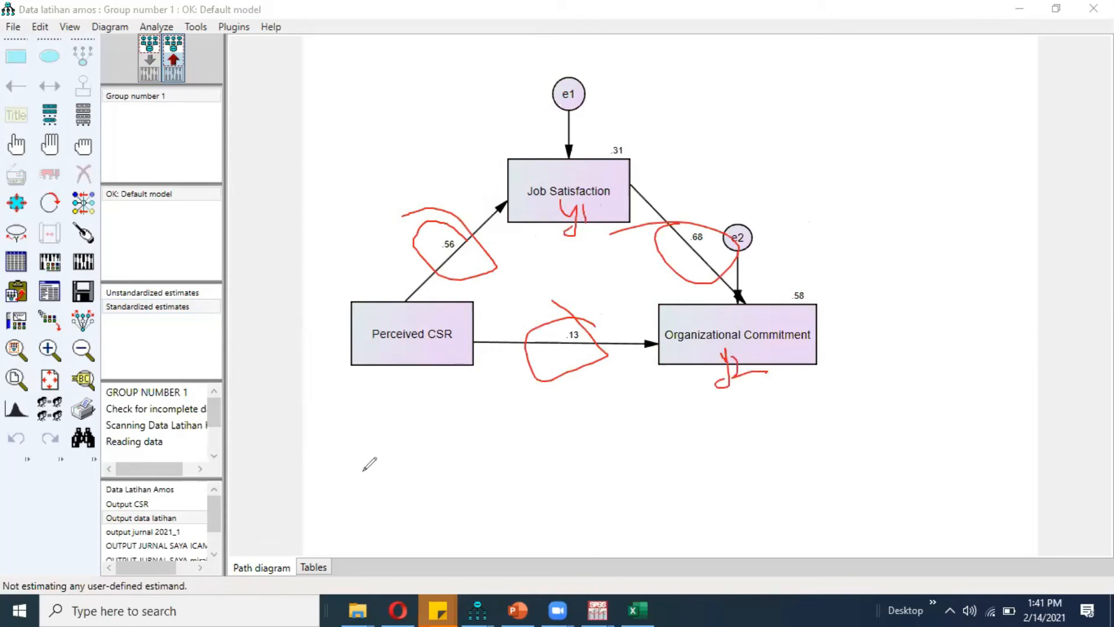
Step: Handwrite the equation y1 = 0,56x + e1 below the diagram, tick the coefficient used and add an arrow from the equation to Perceived CSR
{"action": "left_click_drag", "start_coordinate": [326, 422], "coordinate": [318, 476]}
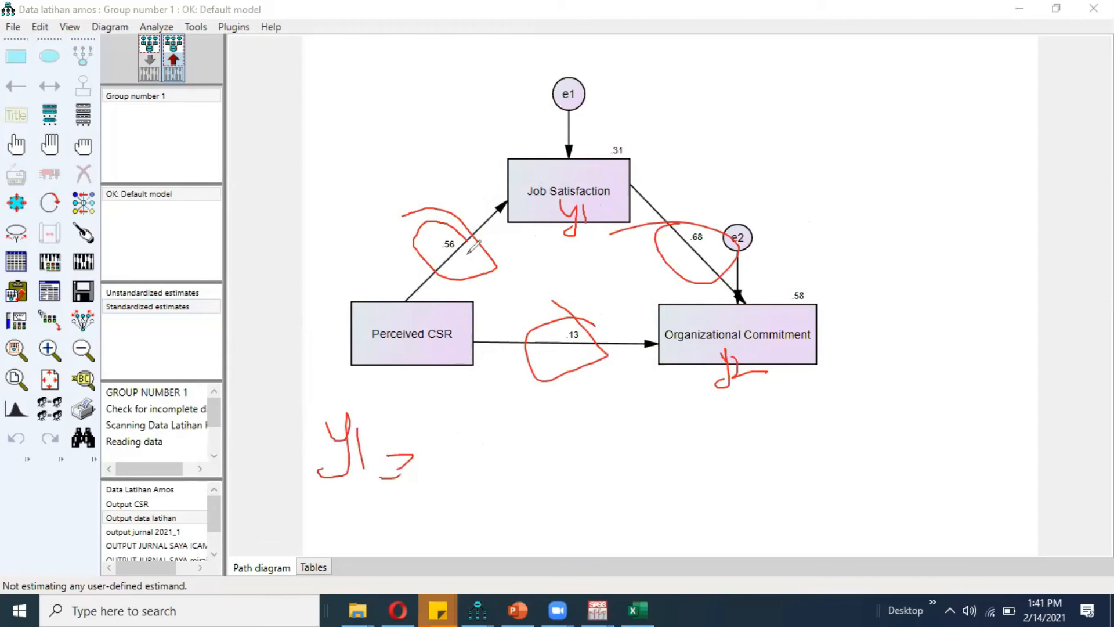
{"action": "left_click_drag", "start_coordinate": [502, 263], "coordinate": [515, 233]}
{"action": "left_click_drag", "start_coordinate": [450, 443], "coordinate": [455, 432]}
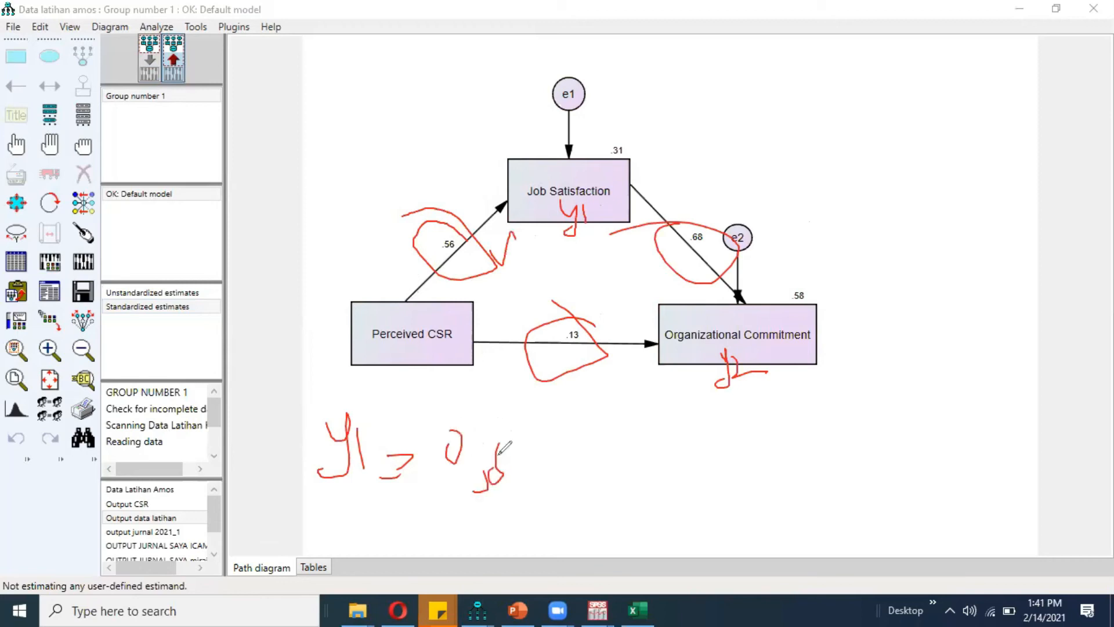
{"action": "mouse_move", "coordinate": [523, 443]}
{"action": "left_mouse_down"}
{"action": "mouse_move", "coordinate": [513, 473]}
{"action": "mouse_move", "coordinate": [571, 483]}
{"action": "mouse_move", "coordinate": [634, 461]}
{"action": "left_mouse_up"}
{"action": "left_click_drag", "start_coordinate": [676, 458], "coordinate": [682, 473]}
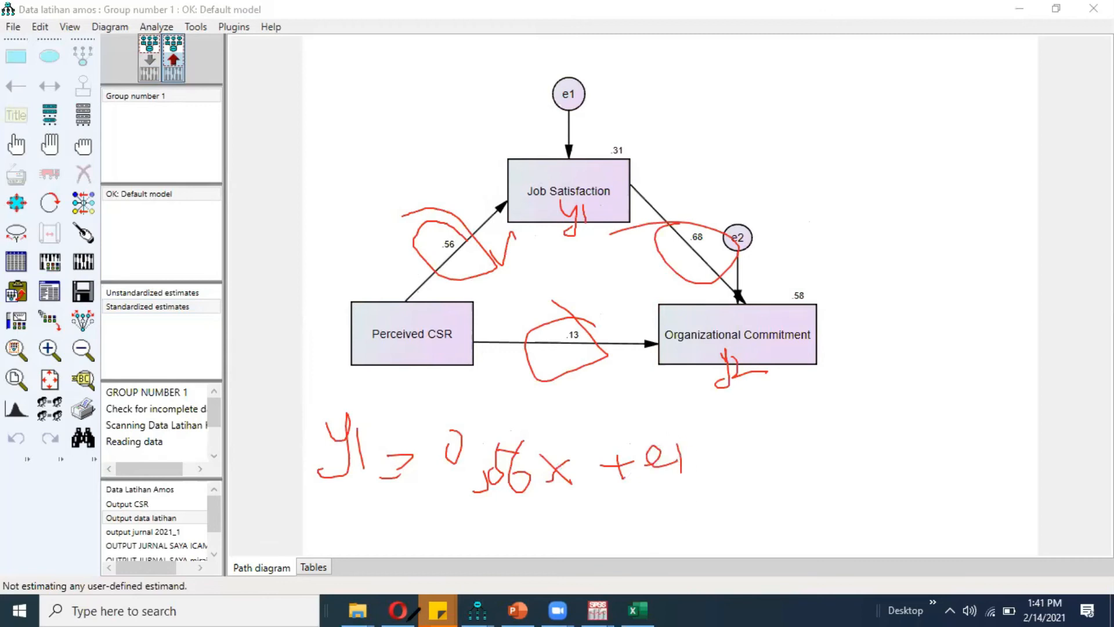
{"action": "mouse_move", "coordinate": [318, 448]}
{"action": "left_mouse_down"}
{"action": "mouse_move", "coordinate": [298, 354]}
{"action": "mouse_move", "coordinate": [338, 259]}
{"action": "mouse_move", "coordinate": [364, 300]}
{"action": "left_mouse_up"}
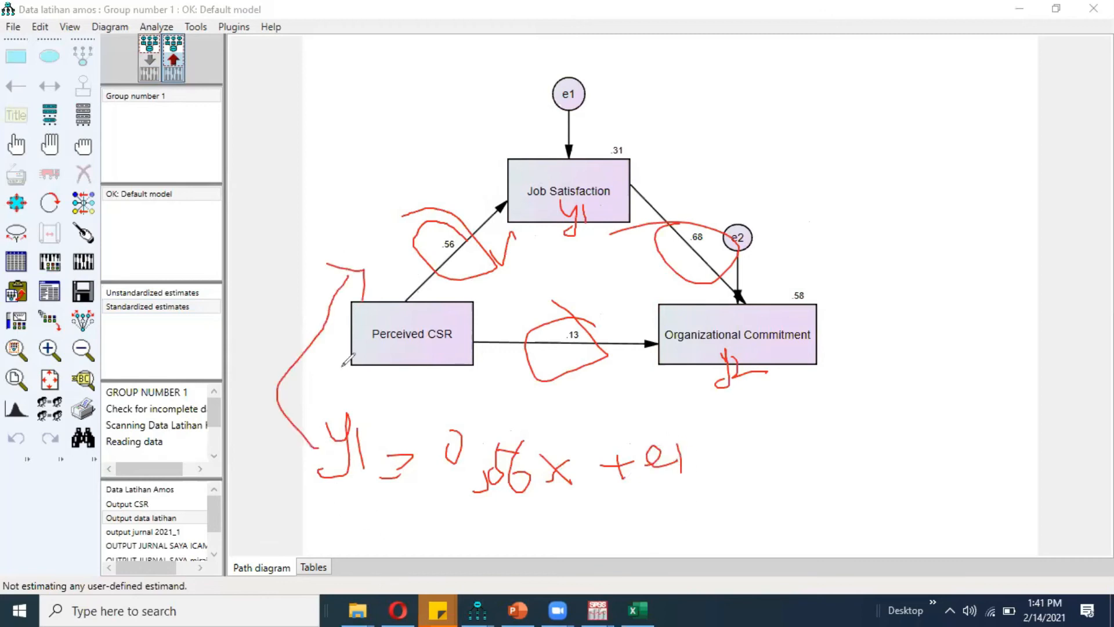
Step: Handwrite y2 = 0,13x + 0,68y1 + e2 below the first equation, tick its two coefficients, and clear all drawings
{"action": "mouse_move", "coordinate": [334, 509]}
{"action": "left_mouse_down"}
{"action": "mouse_move", "coordinate": [367, 549]}
{"action": "mouse_move", "coordinate": [337, 562]}
{"action": "left_mouse_up"}
{"action": "mouse_move", "coordinate": [406, 502]}
{"action": "left_mouse_down"}
{"action": "mouse_move", "coordinate": [400, 522]}
{"action": "mouse_move", "coordinate": [420, 541]}
{"action": "left_mouse_up"}
{"action": "left_click_drag", "start_coordinate": [438, 523], "coordinate": [487, 539]}
{"action": "left_click", "coordinate": [448, 540]}
{"action": "left_click_drag", "start_coordinate": [603, 330], "coordinate": [617, 302]}
{"action": "left_click_drag", "start_coordinate": [736, 135], "coordinate": [737, 143]}
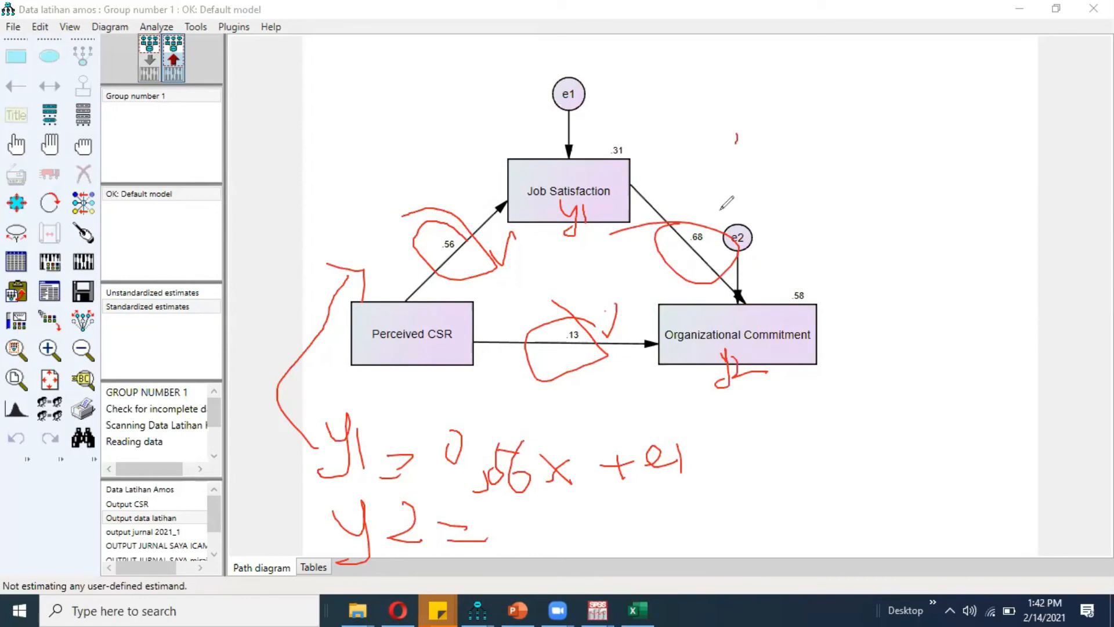
{"action": "left_click_drag", "start_coordinate": [707, 215], "coordinate": [754, 158]}
{"action": "left_click_drag", "start_coordinate": [522, 506], "coordinate": [554, 552]}
{"action": "mouse_move", "coordinate": [577, 515]}
{"action": "left_mouse_down"}
{"action": "mouse_move", "coordinate": [583, 535]}
{"action": "mouse_move", "coordinate": [599, 526]}
{"action": "mouse_move", "coordinate": [595, 539]}
{"action": "left_mouse_up"}
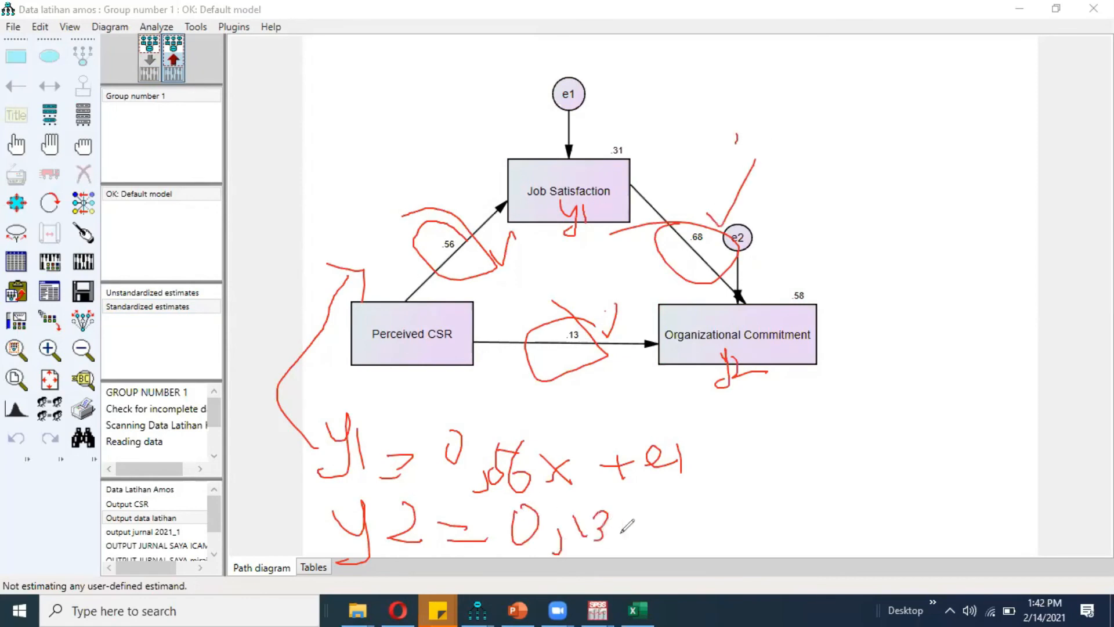
{"action": "mouse_move", "coordinate": [628, 505]}
{"action": "left_mouse_down"}
{"action": "mouse_move", "coordinate": [651, 533]}
{"action": "mouse_move", "coordinate": [629, 531]}
{"action": "mouse_move", "coordinate": [717, 517]}
{"action": "left_mouse_up"}
{"action": "left_click_drag", "start_coordinate": [698, 503], "coordinate": [700, 544]}
{"action": "mouse_move", "coordinate": [756, 492]}
{"action": "left_mouse_down"}
{"action": "mouse_move", "coordinate": [774, 499]}
{"action": "mouse_move", "coordinate": [760, 507]}
{"action": "left_mouse_up"}
{"action": "mouse_move", "coordinate": [803, 542]}
{"action": "left_mouse_down"}
{"action": "mouse_move", "coordinate": [792, 571]}
{"action": "mouse_move", "coordinate": [796, 544]}
{"action": "left_mouse_up"}
{"action": "mouse_move", "coordinate": [822, 482]}
{"action": "left_mouse_down"}
{"action": "mouse_move", "coordinate": [824, 521]}
{"action": "mouse_move", "coordinate": [862, 526]}
{"action": "left_mouse_up"}
{"action": "mouse_move", "coordinate": [872, 500]}
{"action": "left_mouse_down"}
{"action": "mouse_move", "coordinate": [860, 549]}
{"action": "mouse_move", "coordinate": [887, 535]}
{"action": "left_mouse_up"}
{"action": "left_click_drag", "start_coordinate": [906, 529], "coordinate": [938, 526]}
{"action": "mouse_move", "coordinate": [922, 521]}
{"action": "left_mouse_down"}
{"action": "mouse_move", "coordinate": [935, 554]}
{"action": "mouse_move", "coordinate": [1037, 526]}
{"action": "left_mouse_up"}
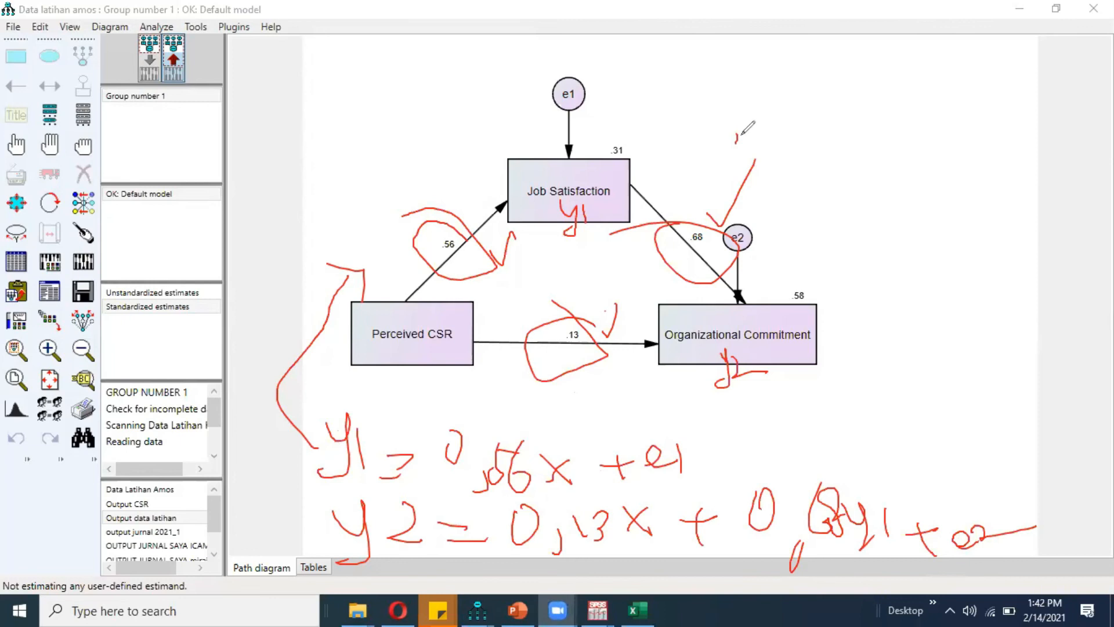
{"action": "left_click", "coordinate": [769, 101]}
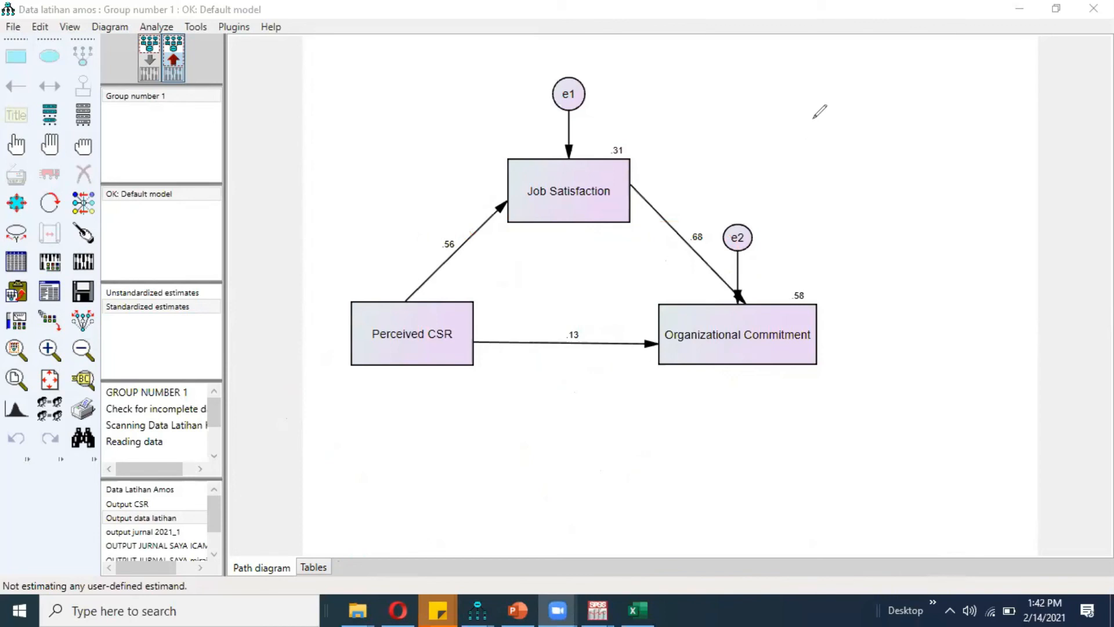
Step: Open the text output of the analysis, maximize its window and show the Estimates
{"action": "left_click", "coordinate": [49, 296]}
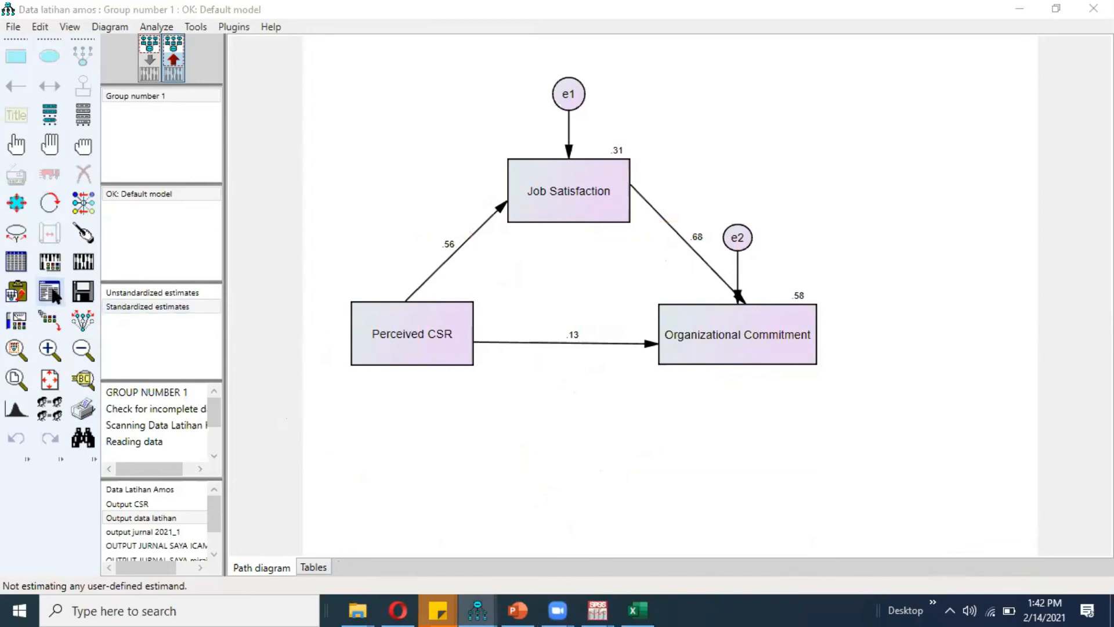
{"action": "left_click", "coordinate": [489, 607]}
{"action": "left_click", "coordinate": [597, 534]}
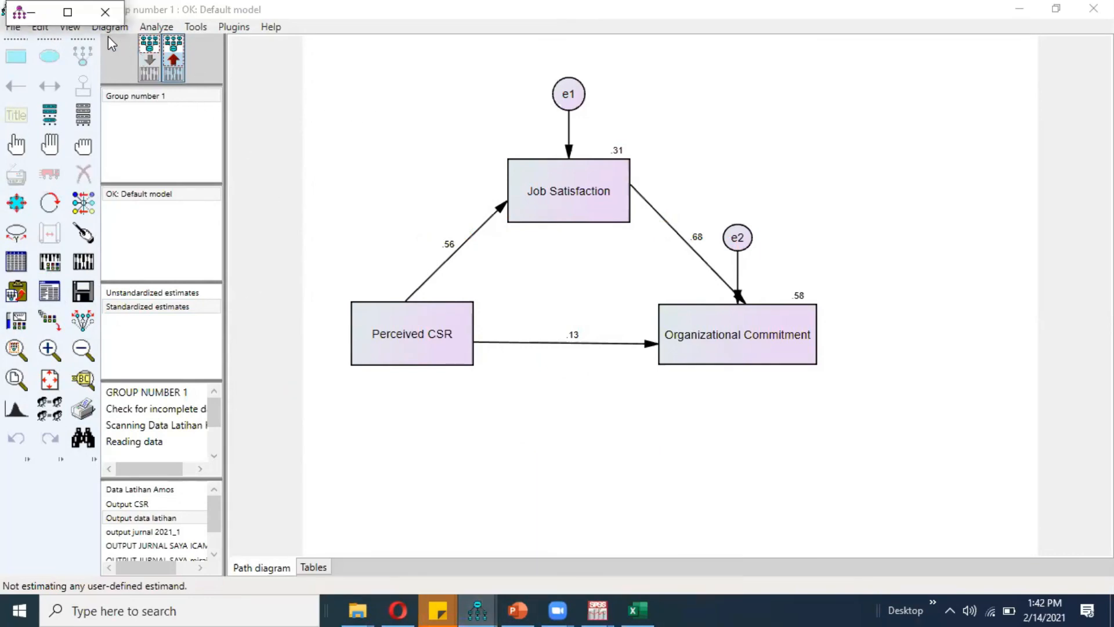
{"action": "left_click", "coordinate": [68, 11]}
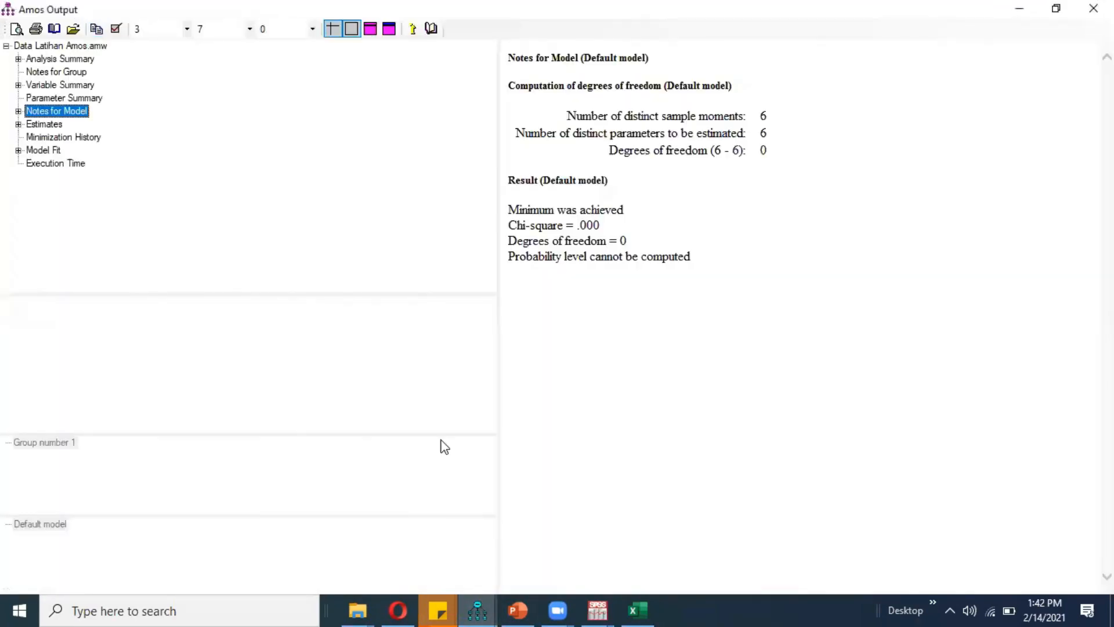
{"action": "left_click", "coordinate": [37, 124]}
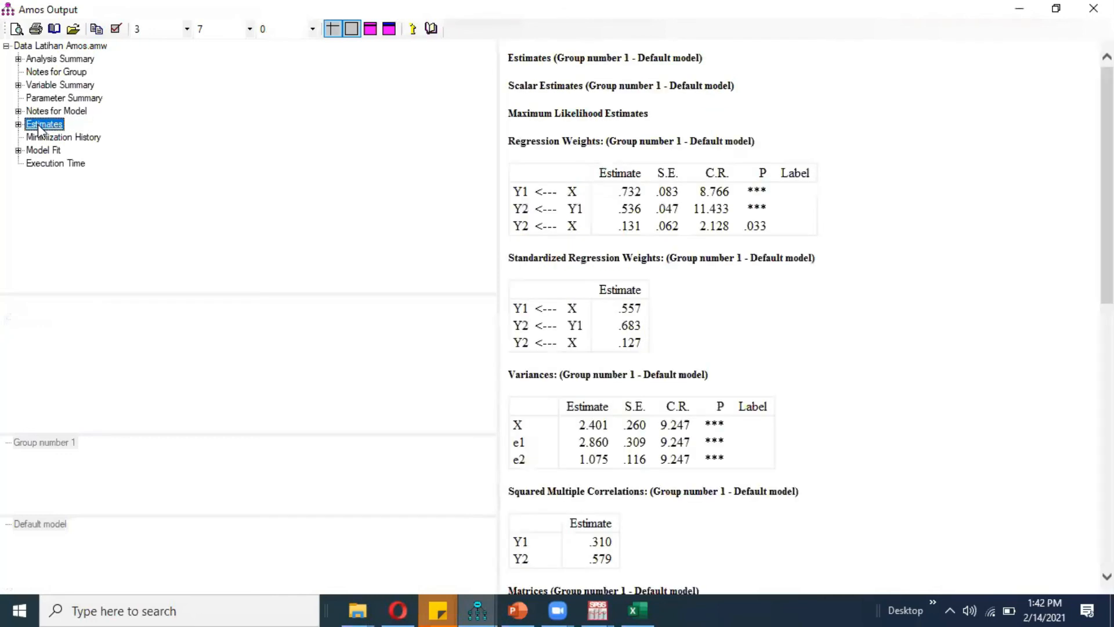
Step: Outline the two regression weights tables, circle the standardized estimates and draw an arrow pointing at them
{"action": "left_click_drag", "start_coordinate": [475, 135], "coordinate": [504, 376]}
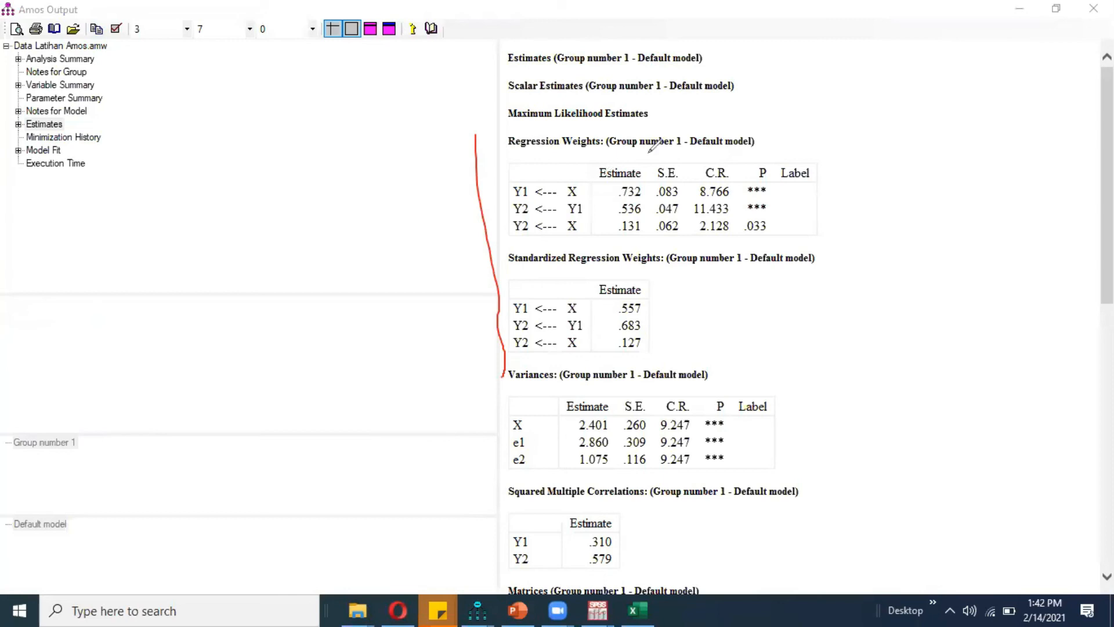
{"action": "mouse_move", "coordinate": [470, 134]}
{"action": "left_mouse_down"}
{"action": "mouse_move", "coordinate": [809, 110]}
{"action": "mouse_move", "coordinate": [870, 281]}
{"action": "mouse_move", "coordinate": [853, 367]}
{"action": "mouse_move", "coordinate": [717, 386]}
{"action": "mouse_move", "coordinate": [481, 371]}
{"action": "left_mouse_up"}
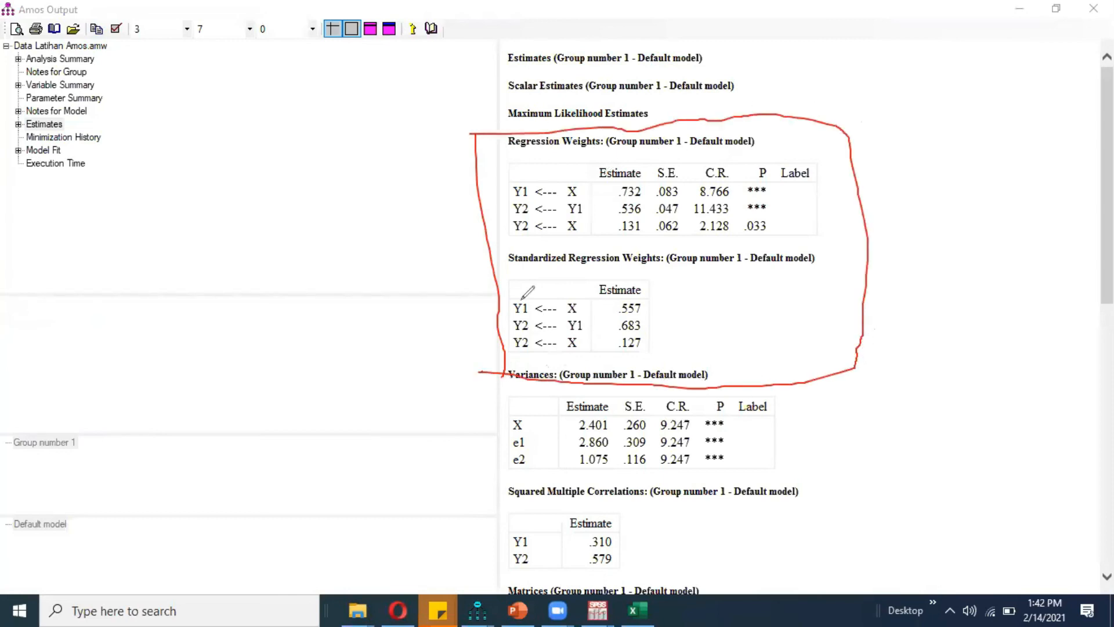
{"action": "mouse_move", "coordinate": [660, 285]}
{"action": "left_mouse_down"}
{"action": "mouse_move", "coordinate": [647, 267]}
{"action": "mouse_move", "coordinate": [591, 293]}
{"action": "mouse_move", "coordinate": [625, 362]}
{"action": "mouse_move", "coordinate": [662, 343]}
{"action": "mouse_move", "coordinate": [642, 278]}
{"action": "left_mouse_up"}
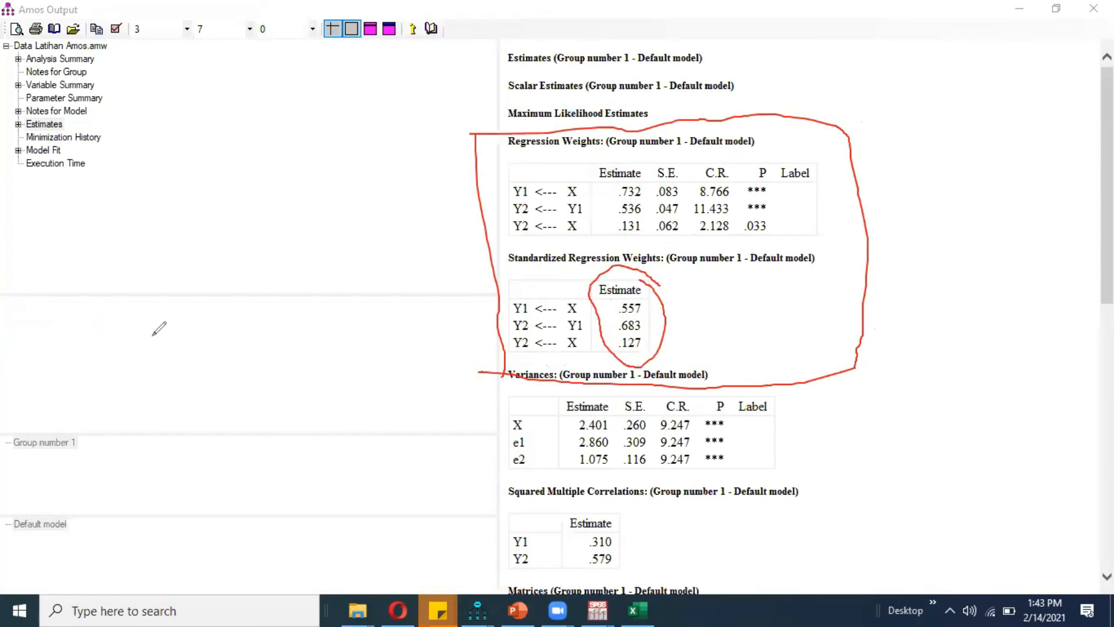
{"action": "mouse_move", "coordinate": [759, 324]}
{"action": "left_mouse_down"}
{"action": "mouse_move", "coordinate": [712, 316]}
{"action": "mouse_move", "coordinate": [678, 293]}
{"action": "mouse_move", "coordinate": [685, 335]}
{"action": "left_mouse_up"}
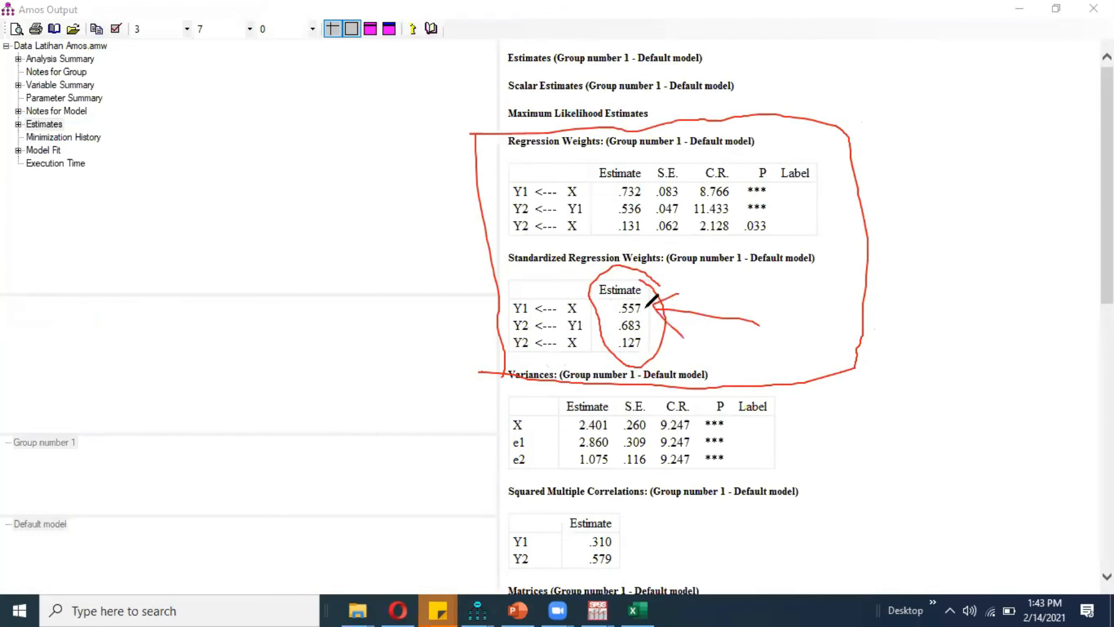
Step: Box the P column, circle the Y1 <--- X path, write a less-than comparison beside its P value and circle its standardized estimate
{"action": "mouse_move", "coordinate": [768, 149]}
{"action": "left_mouse_down"}
{"action": "mouse_move", "coordinate": [776, 241]}
{"action": "mouse_move", "coordinate": [741, 231]}
{"action": "mouse_move", "coordinate": [743, 151]}
{"action": "mouse_move", "coordinate": [771, 150]}
{"action": "left_mouse_up"}
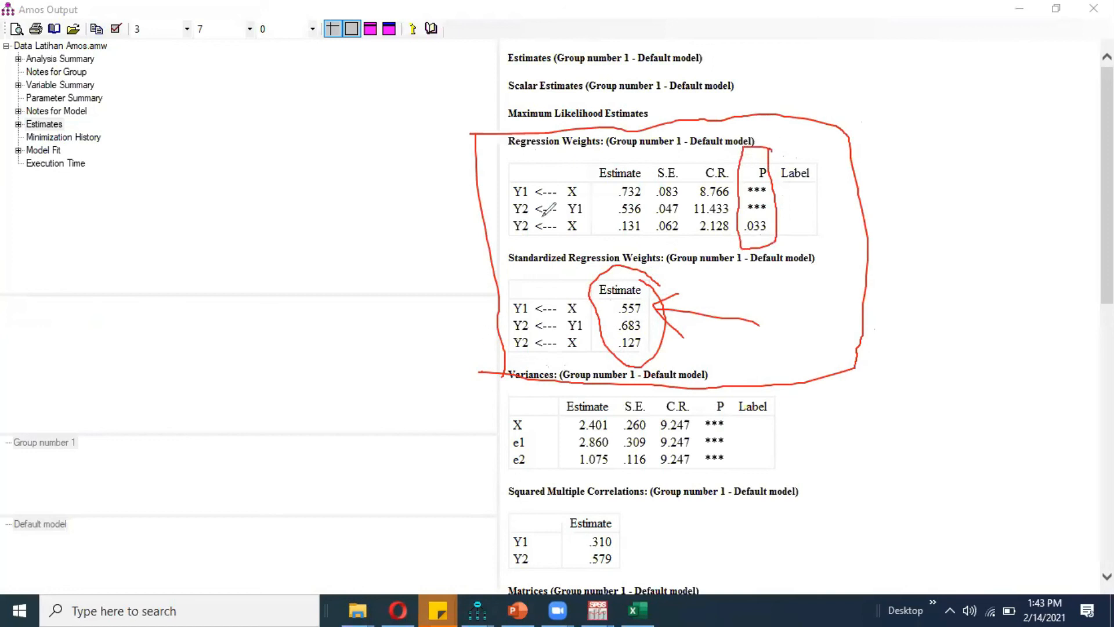
{"action": "mouse_move", "coordinate": [578, 178]}
{"action": "left_mouse_down"}
{"action": "mouse_move", "coordinate": [502, 180]}
{"action": "mouse_move", "coordinate": [518, 197]}
{"action": "mouse_move", "coordinate": [584, 196]}
{"action": "mouse_move", "coordinate": [568, 173]}
{"action": "left_mouse_up"}
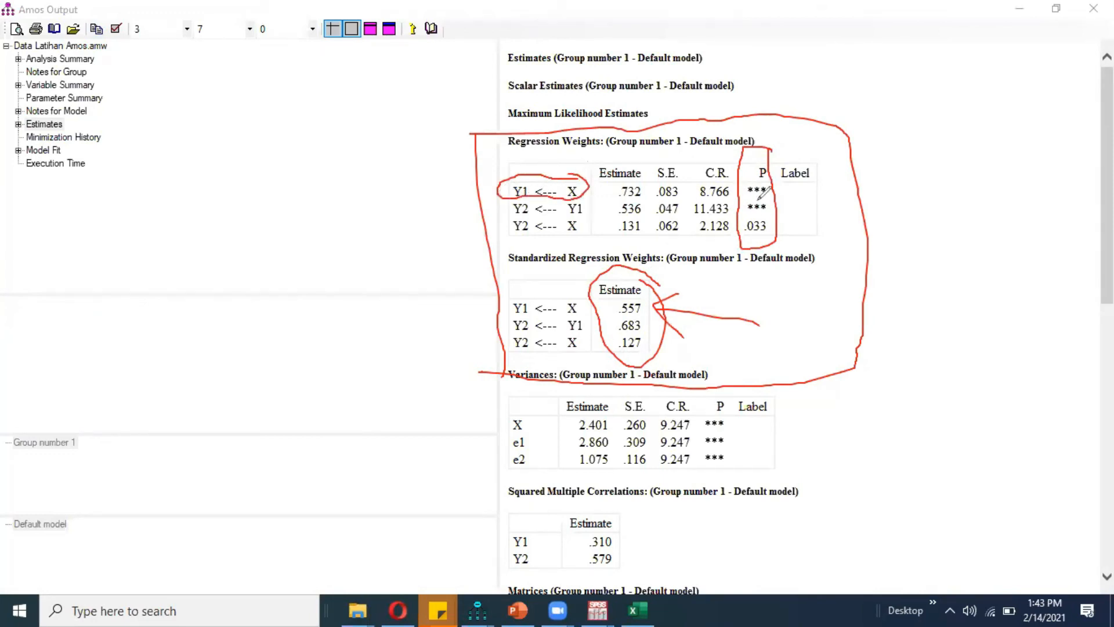
{"action": "mouse_move", "coordinate": [782, 186]}
{"action": "left_mouse_down"}
{"action": "mouse_move", "coordinate": [796, 196]}
{"action": "mouse_move", "coordinate": [868, 180]}
{"action": "mouse_move", "coordinate": [870, 168]}
{"action": "left_mouse_up"}
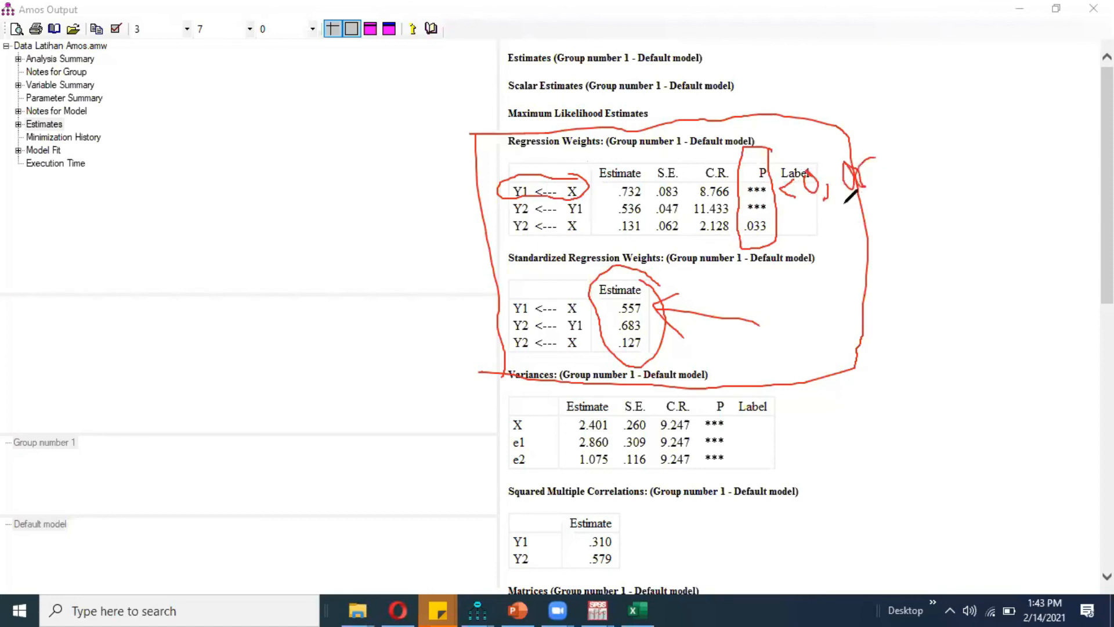
{"action": "mouse_move", "coordinate": [648, 301]}
{"action": "left_mouse_down"}
{"action": "mouse_move", "coordinate": [609, 286]}
{"action": "mouse_move", "coordinate": [517, 290]}
{"action": "mouse_move", "coordinate": [549, 308]}
{"action": "mouse_move", "coordinate": [654, 324]}
{"action": "mouse_move", "coordinate": [657, 299]}
{"action": "mouse_move", "coordinate": [599, 291]}
{"action": "mouse_move", "coordinate": [656, 307]}
{"action": "mouse_move", "coordinate": [607, 281]}
{"action": "left_mouse_up"}
{"action": "key", "text": "ctrl+z"}
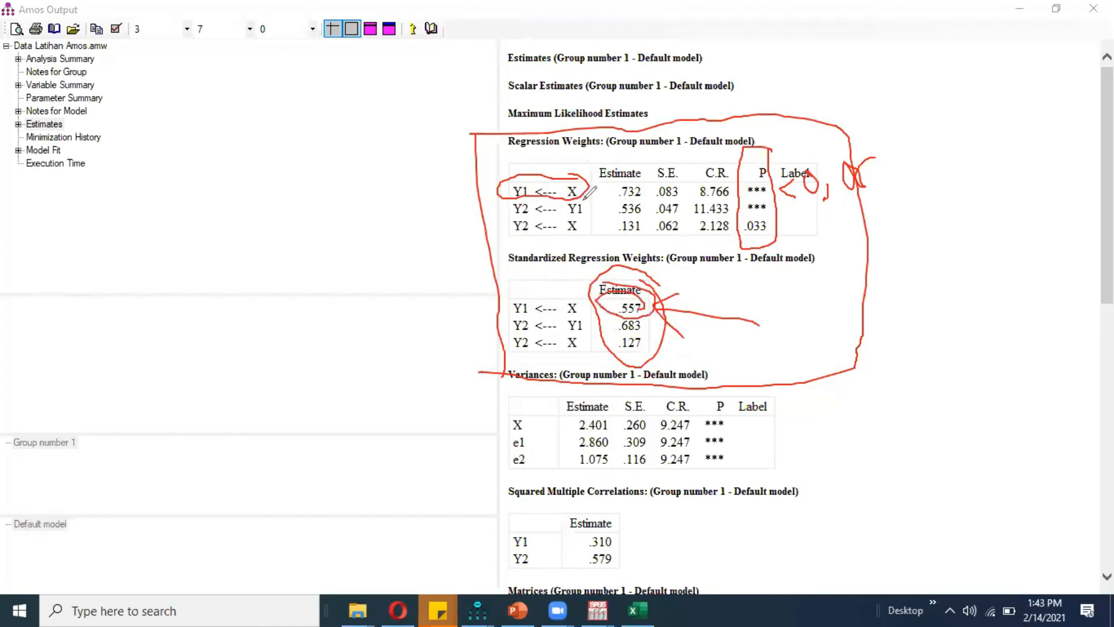
Step: Circle the Y2 <--- Y1 and Y2 <--- X paths, mark their P values and mark the remaining standardized estimates
{"action": "mouse_move", "coordinate": [579, 195]}
{"action": "left_mouse_down"}
{"action": "mouse_move", "coordinate": [565, 220]}
{"action": "mouse_move", "coordinate": [513, 212]}
{"action": "mouse_move", "coordinate": [503, 192]}
{"action": "left_mouse_up"}
{"action": "left_click_drag", "start_coordinate": [586, 228], "coordinate": [502, 216]}
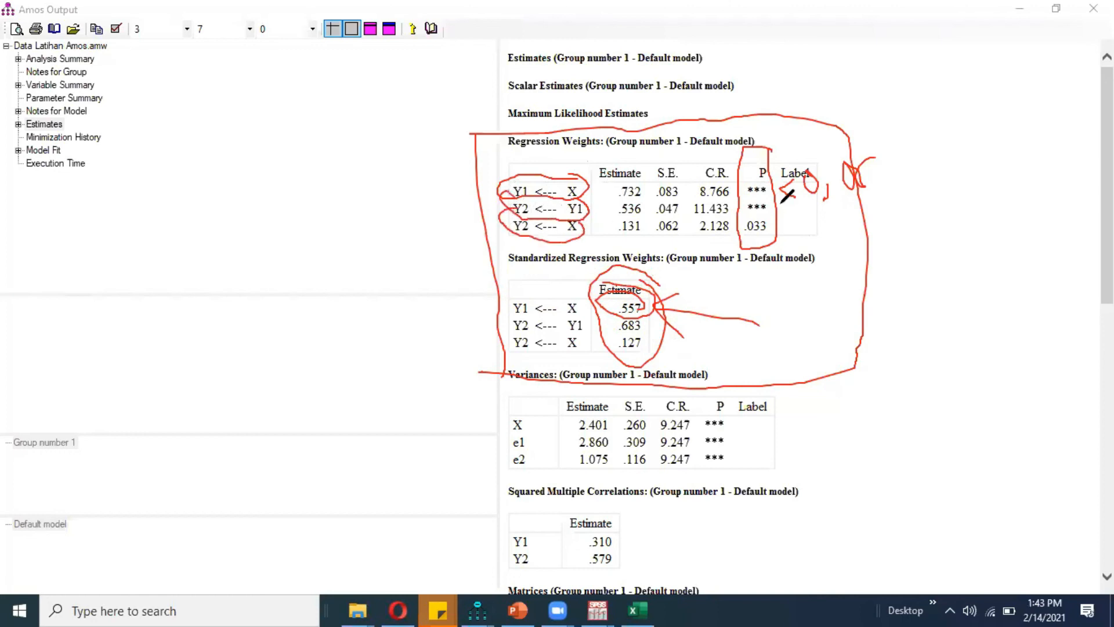
{"action": "mouse_move", "coordinate": [788, 204]}
{"action": "left_mouse_down"}
{"action": "mouse_move", "coordinate": [825, 202]}
{"action": "mouse_move", "coordinate": [809, 235]}
{"action": "mouse_move", "coordinate": [846, 250]}
{"action": "mouse_move", "coordinate": [825, 261]}
{"action": "left_mouse_up"}
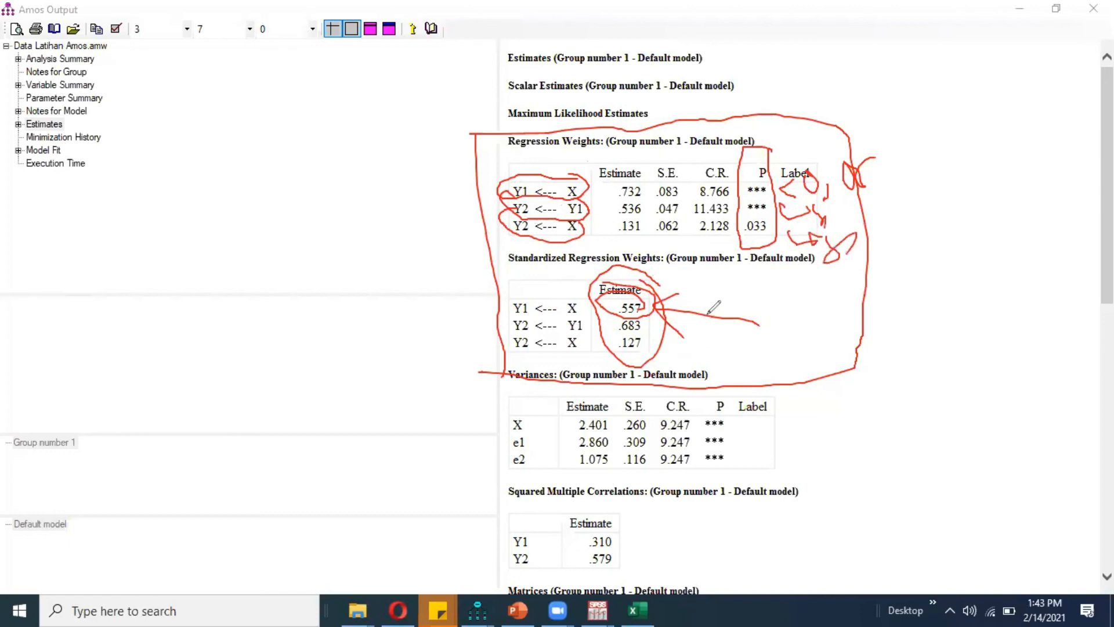
{"action": "mouse_move", "coordinate": [615, 340]}
{"action": "left_mouse_down"}
{"action": "mouse_move", "coordinate": [661, 340]}
{"action": "mouse_move", "coordinate": [614, 322]}
{"action": "left_mouse_up"}
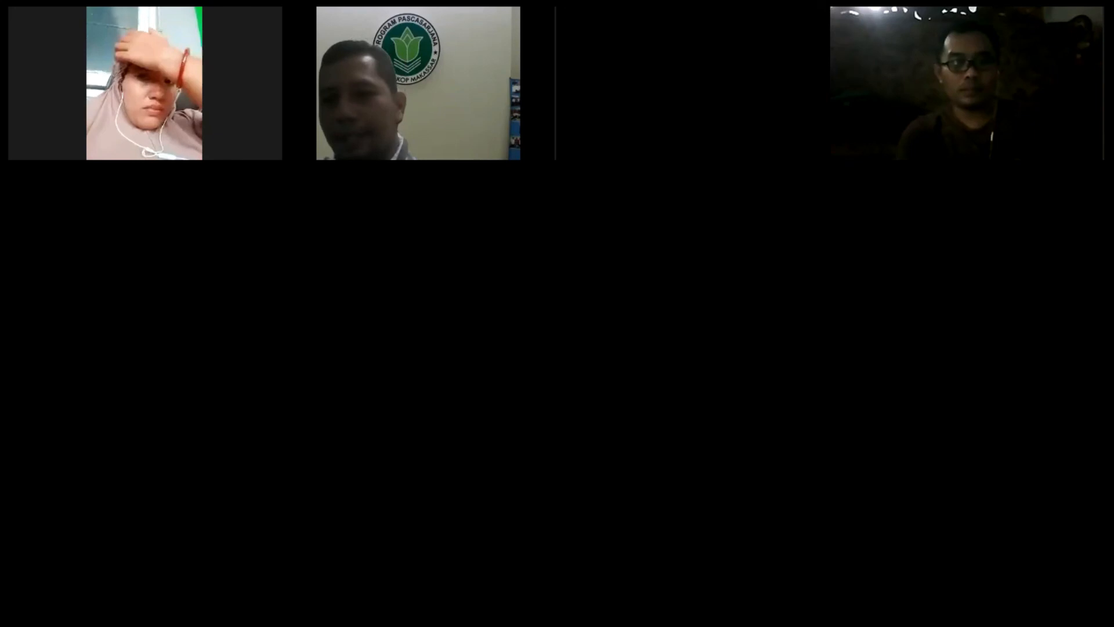